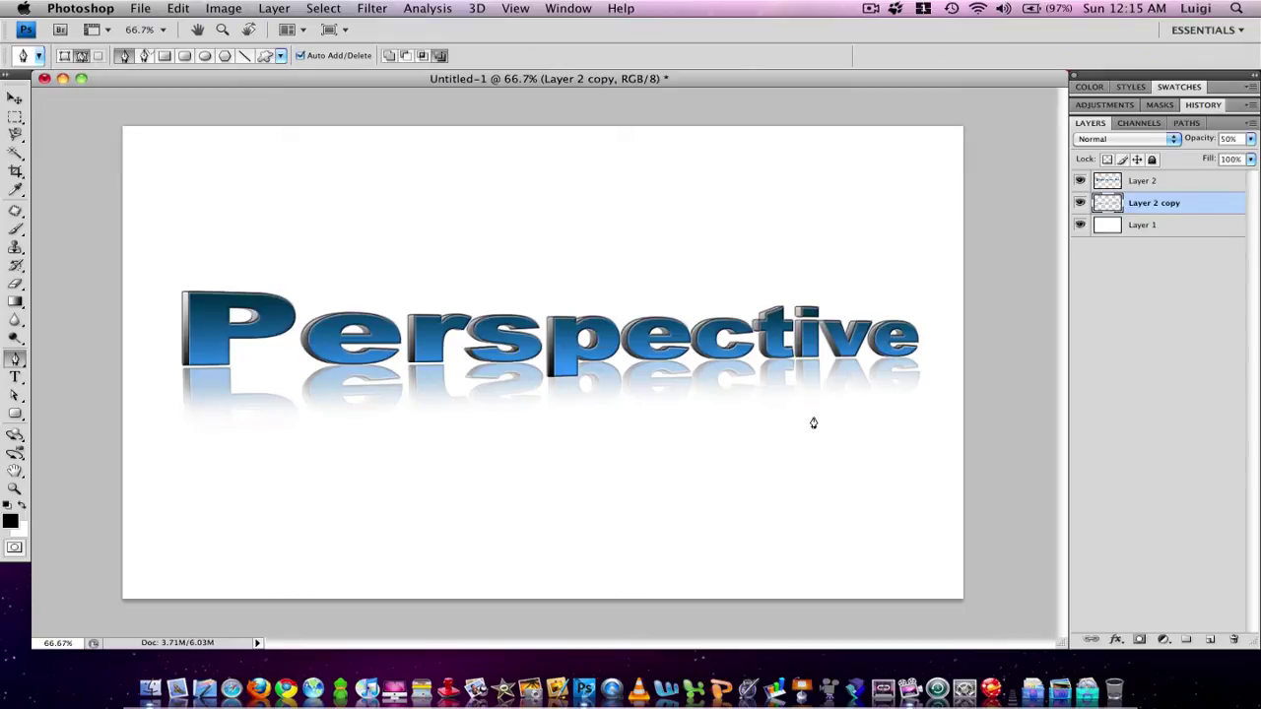
Create a new 1440×900 px document and fill its layer black, then invert it to white.
{"action": "key", "text": "super+n"}
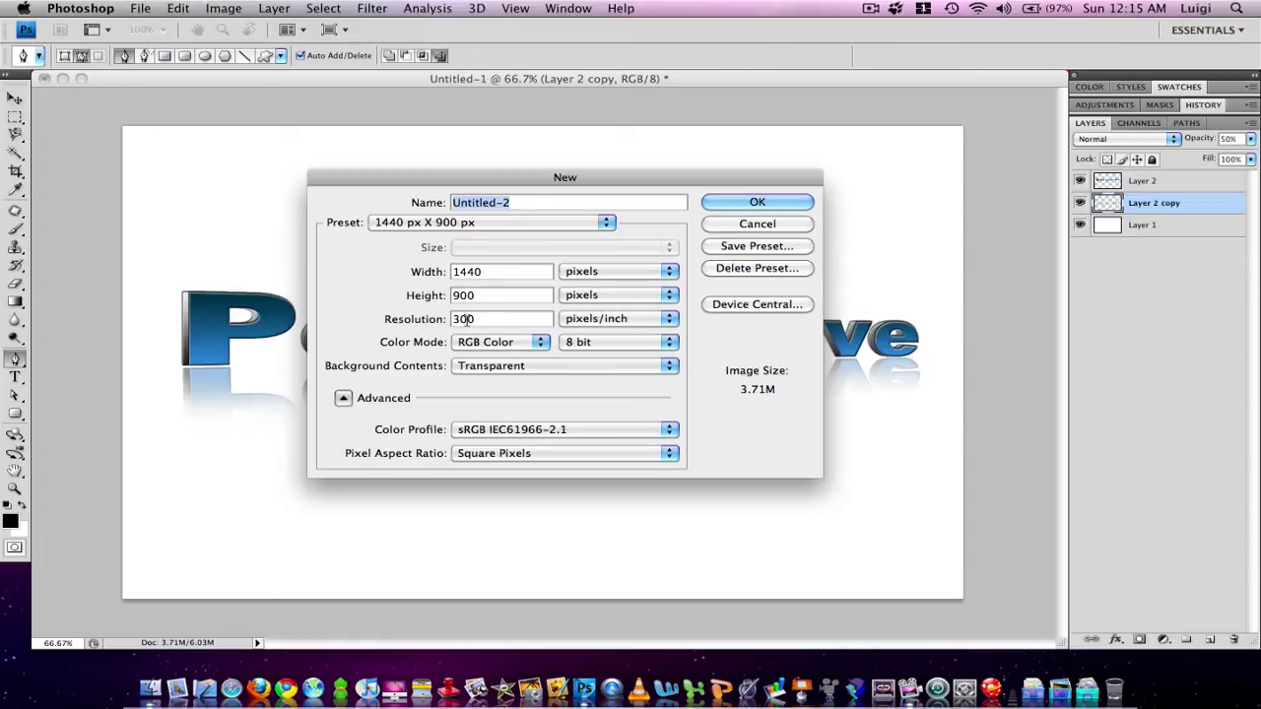
{"action": "left_click", "coordinate": [717, 206]}
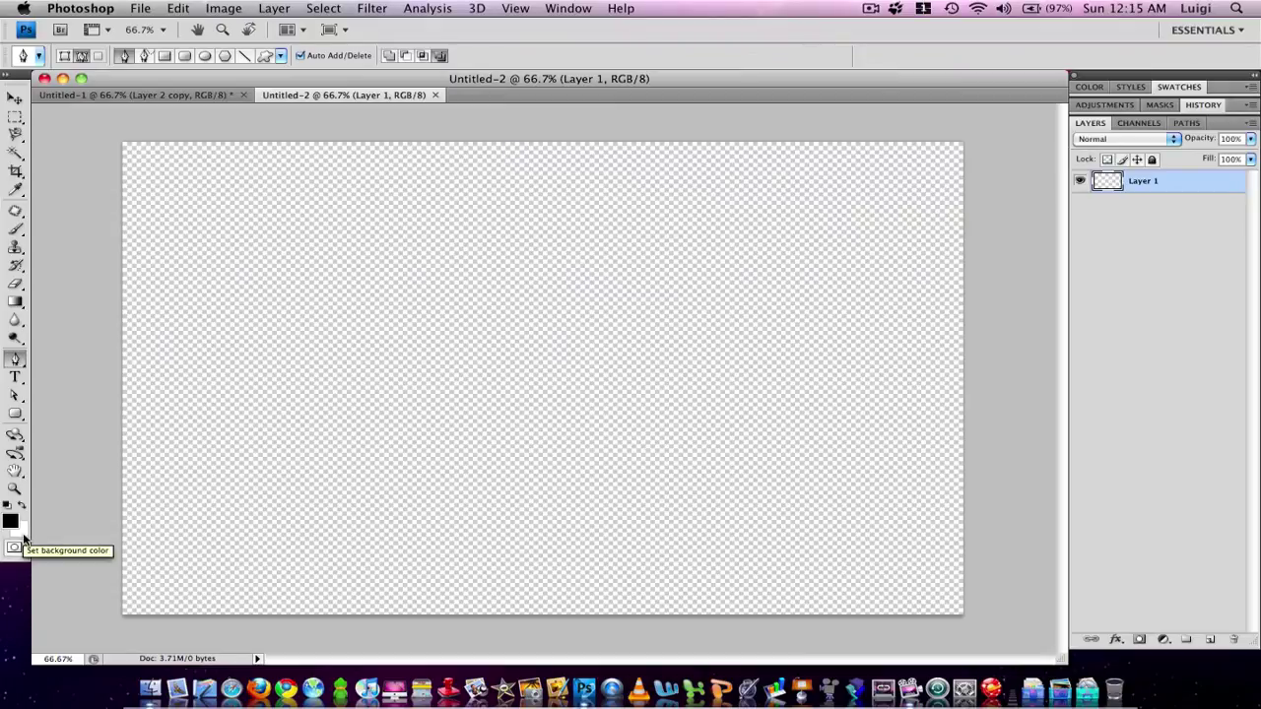
{"action": "key", "text": "alt+BackSpace"}
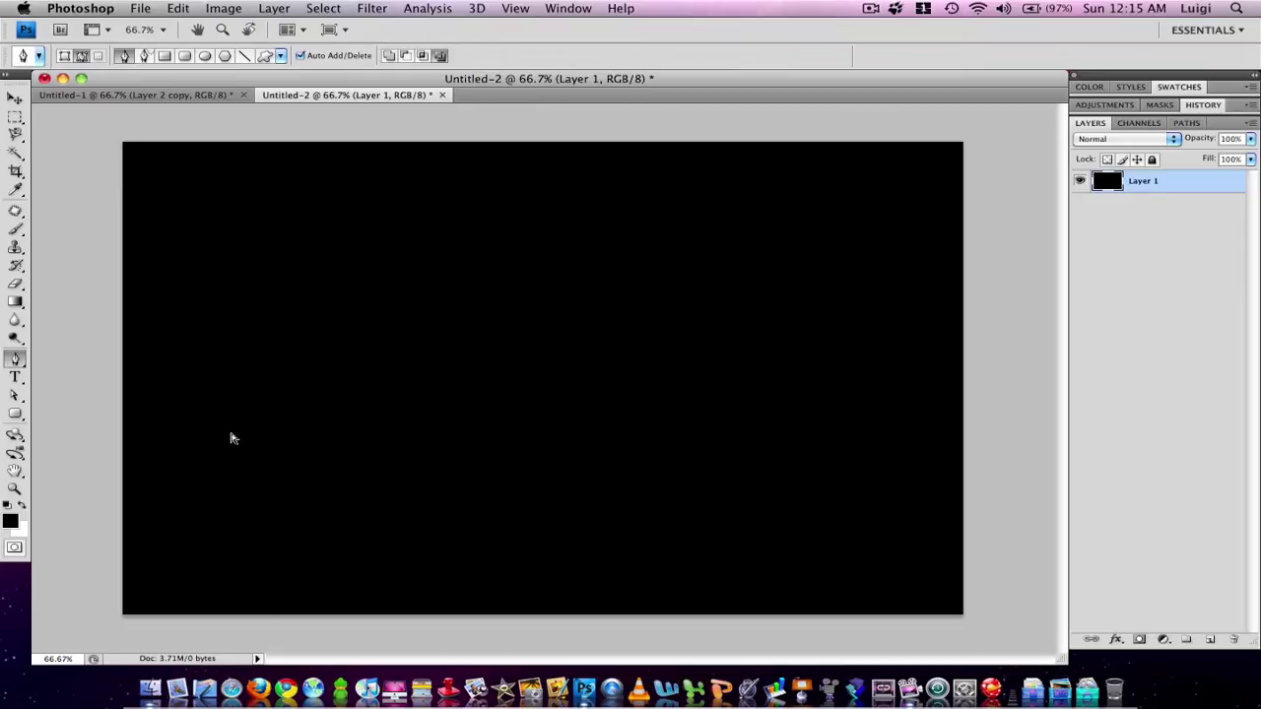
{"action": "key", "text": "super+i"}
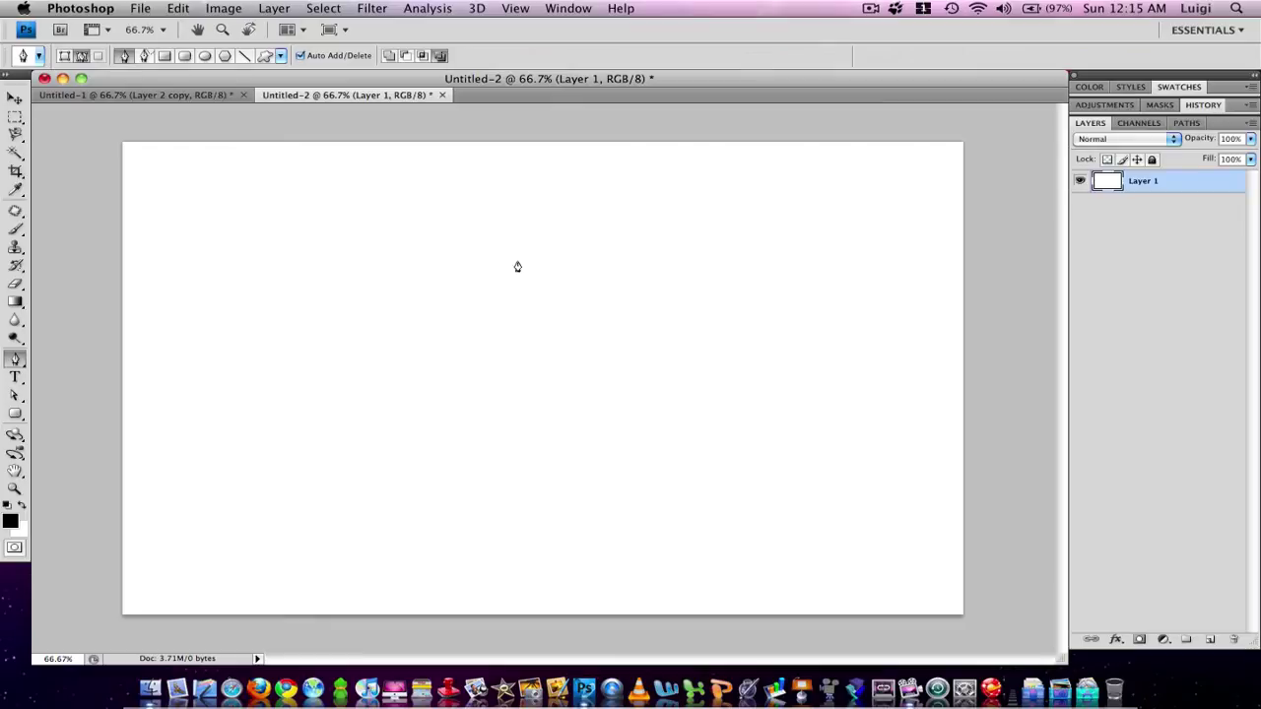
{"action": "key", "text": "t"}
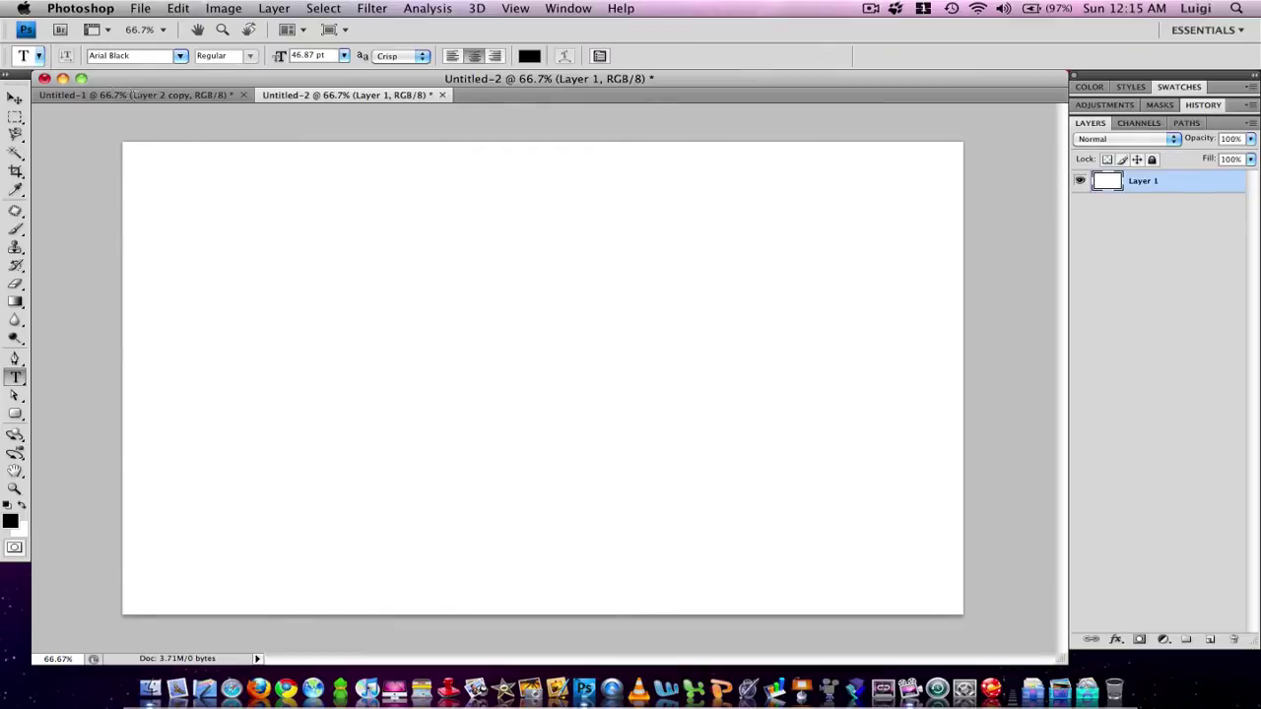
Type the word 'Photoshop' in black on the white canvas.
{"action": "left_click", "coordinate": [299, 331]}
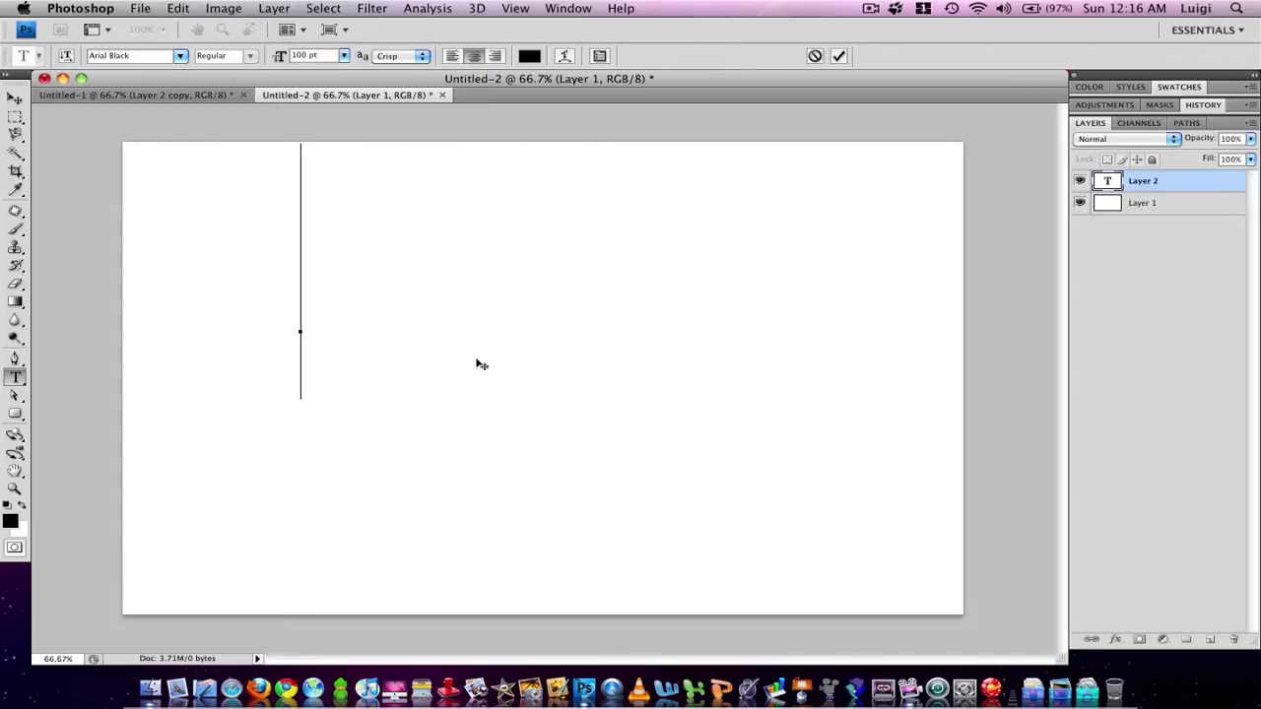
{"action": "type", "text": "Ph"}
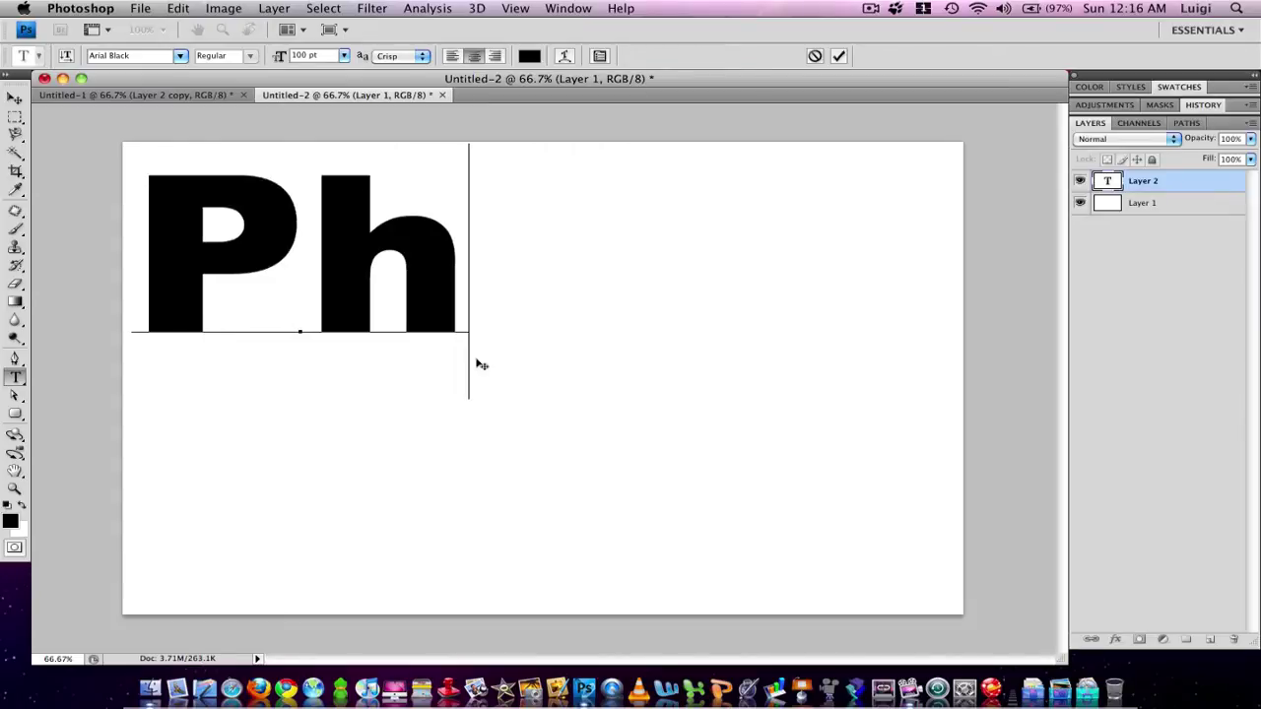
{"action": "type", "text": "o"}
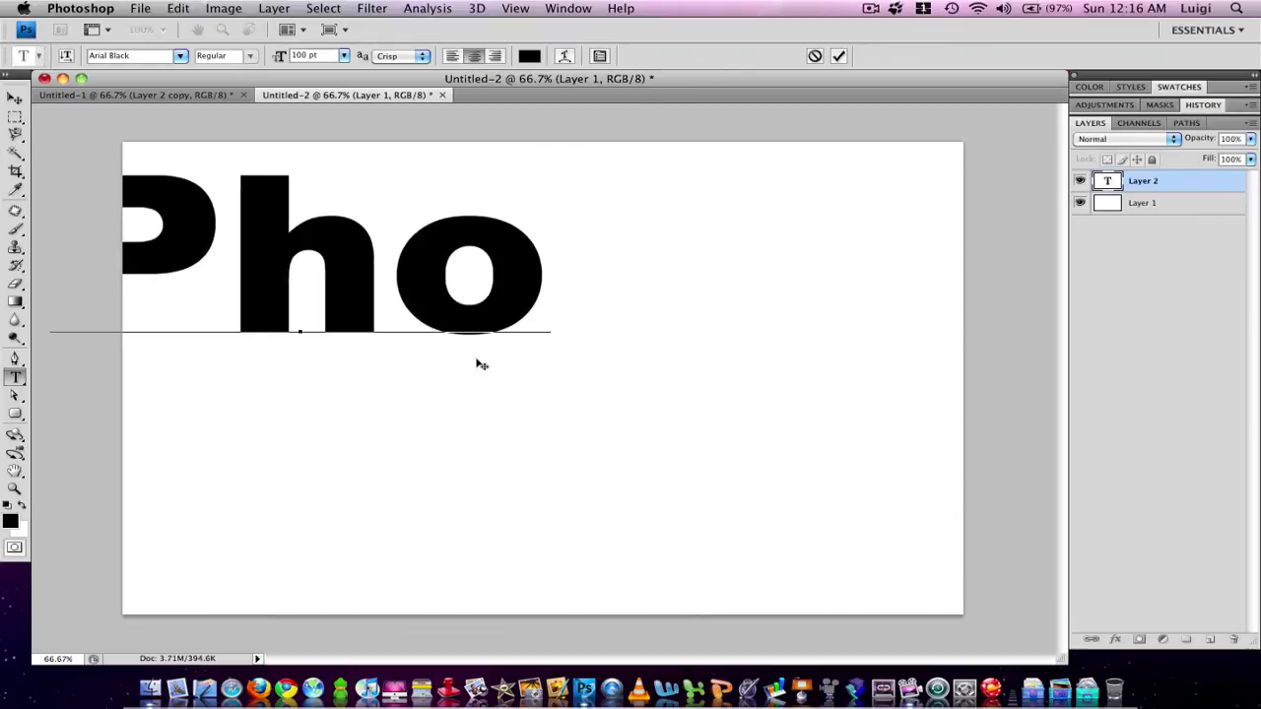
{"action": "type", "text": "toshop"}
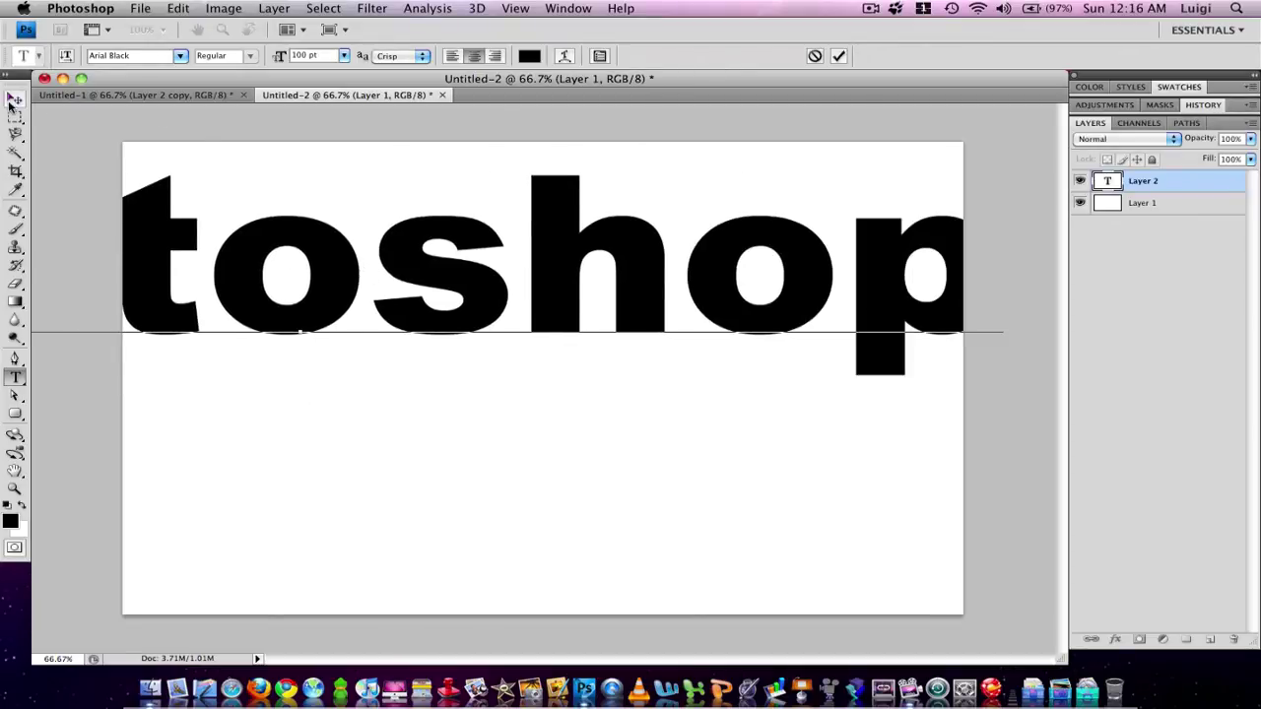
{"action": "left_click", "coordinate": [12, 102]}
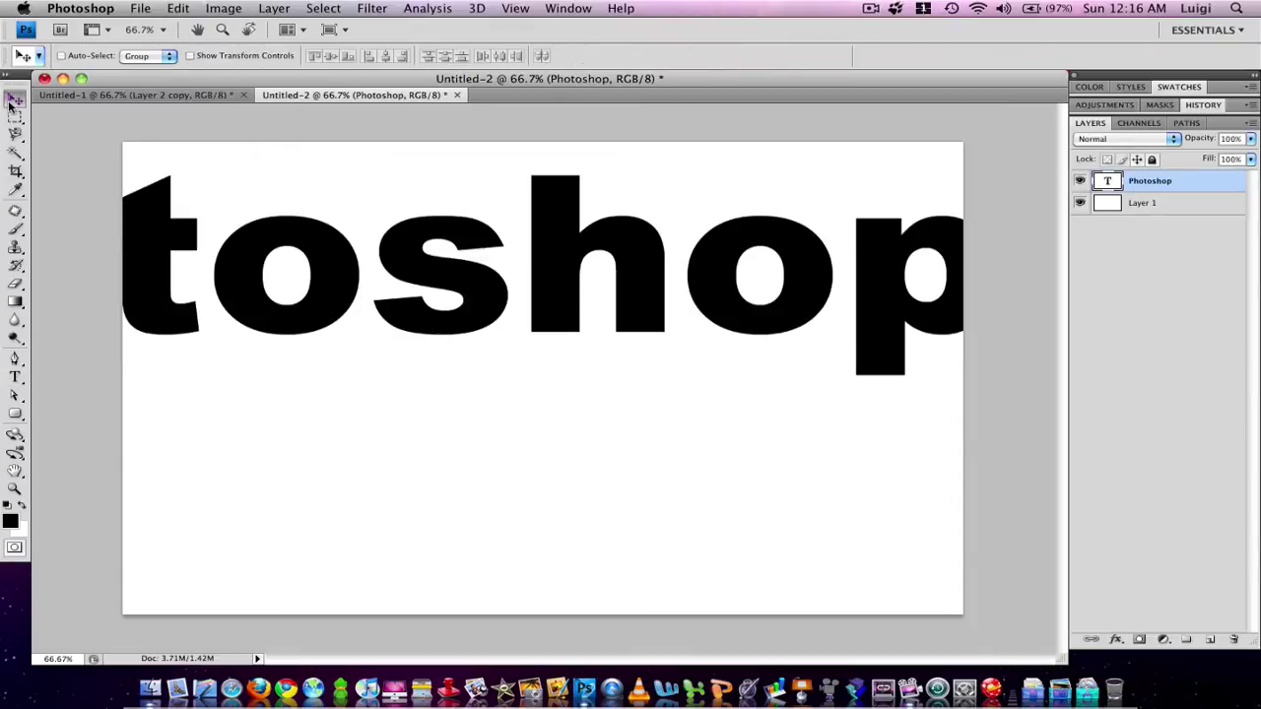
Scale the Photoshop text down to about 52% and centre it on the canvas.
{"action": "key", "text": "super+t"}
{"action": "left_click_drag", "start_coordinate": [268, 209], "coordinate": [755, 273]}
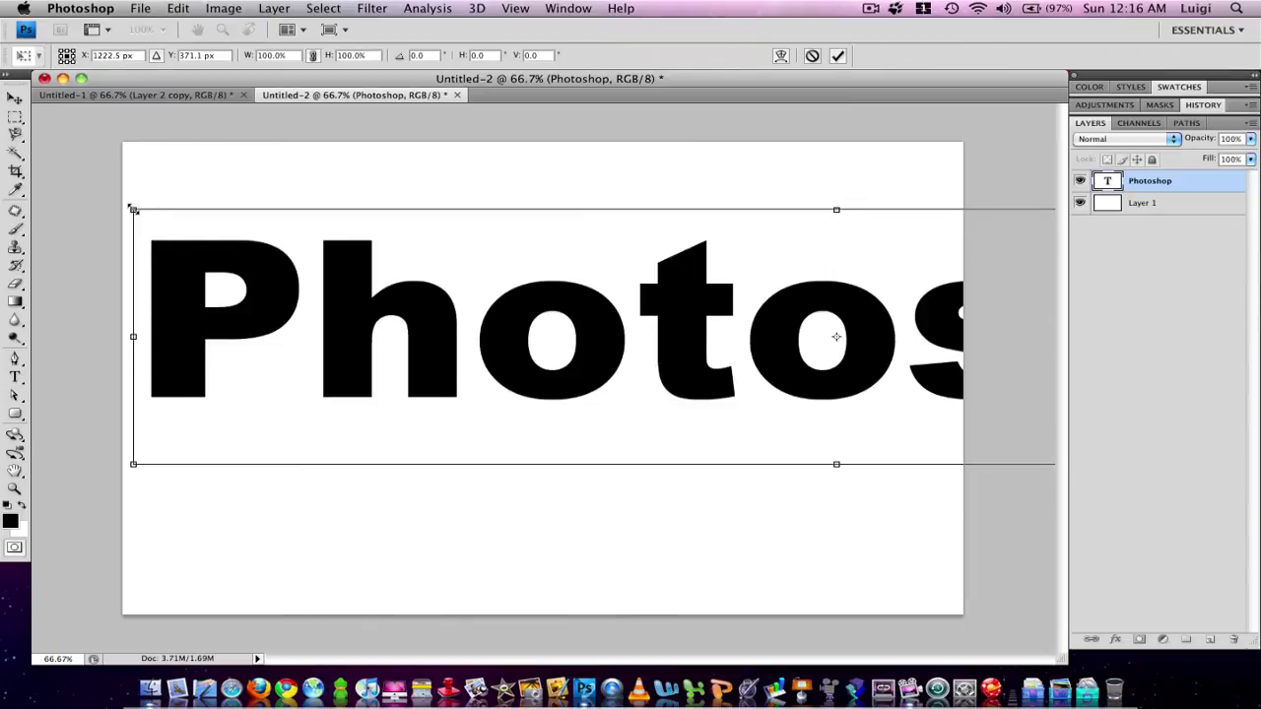
{"action": "left_click_drag", "start_coordinate": [134, 209], "coordinate": [291, 377]}
{"action": "key", "text": "Return"}
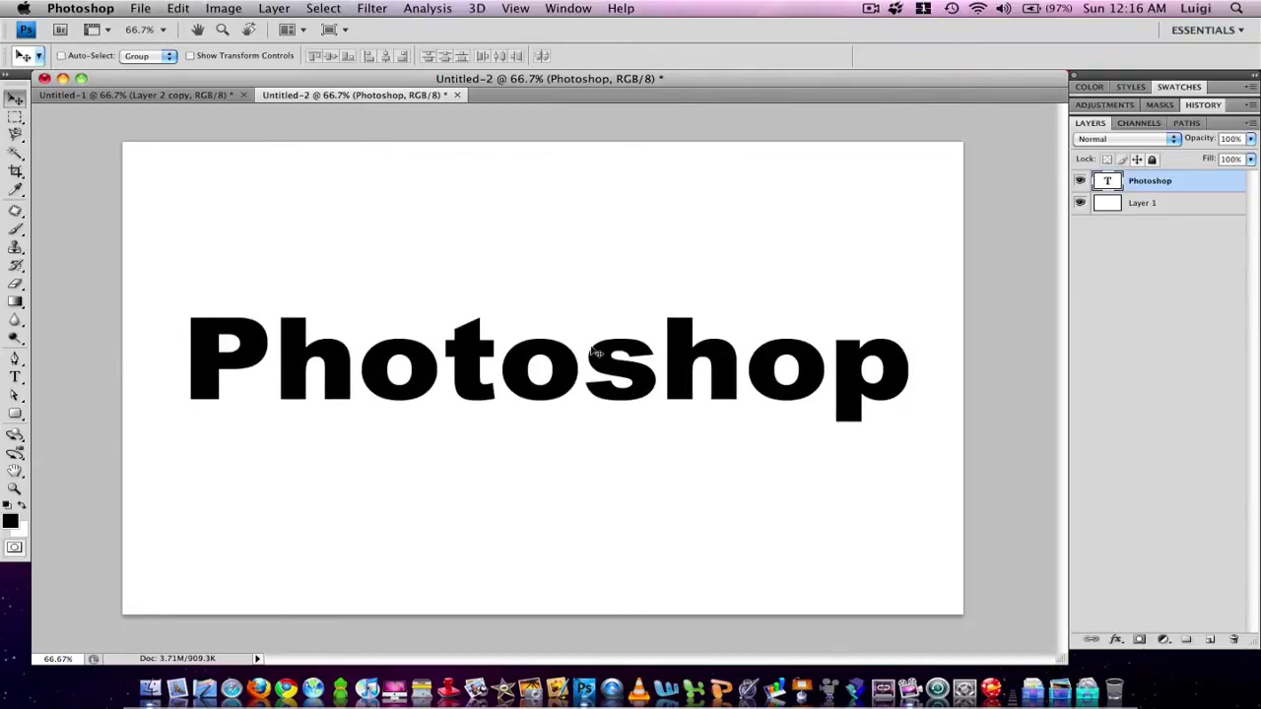
Give the Photoshop text layer a blue-green preset Gradient Overlay at 90° and 82% scale.
{"action": "double_click", "coordinate": [1225, 188]}
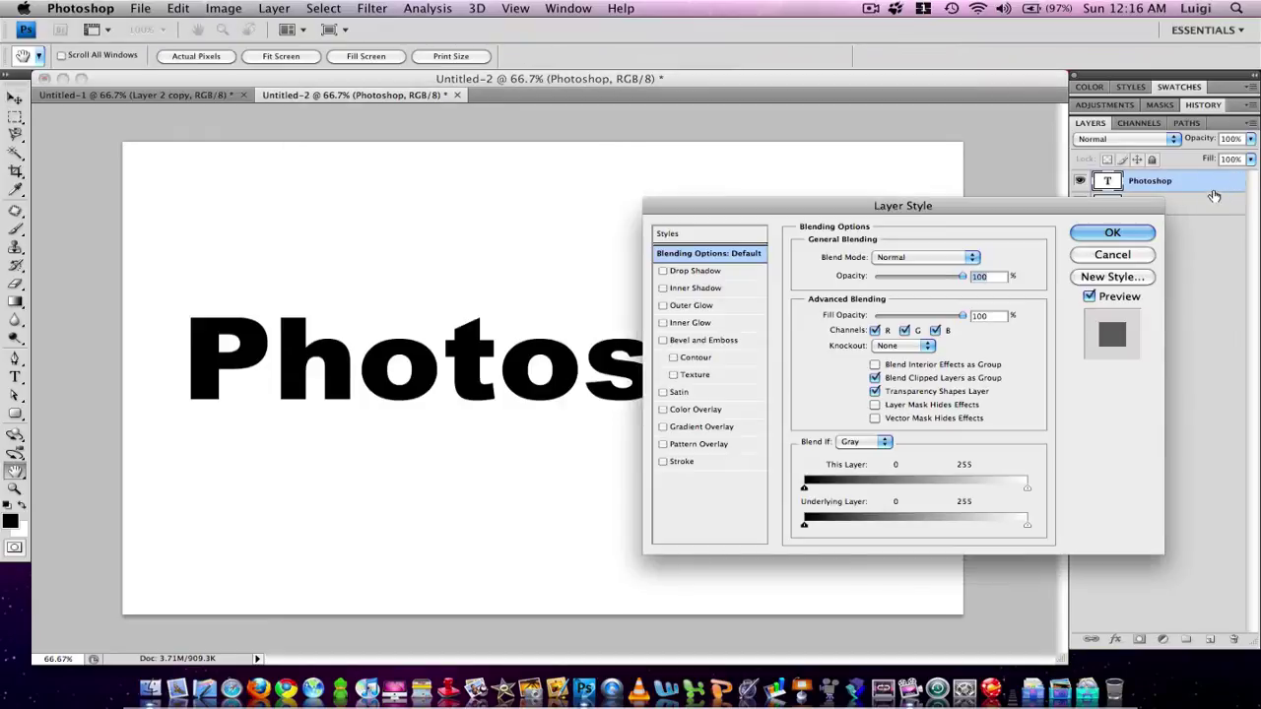
{"action": "left_click", "coordinate": [686, 428]}
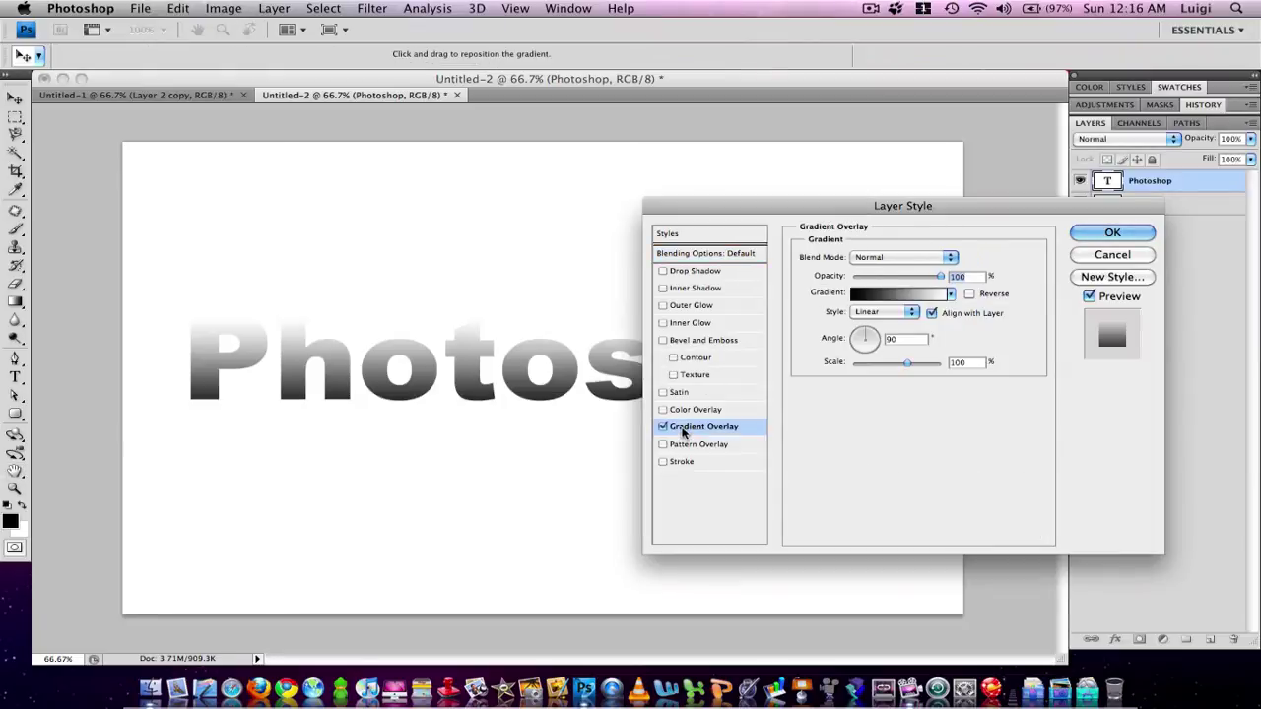
{"action": "left_click", "coordinate": [950, 294]}
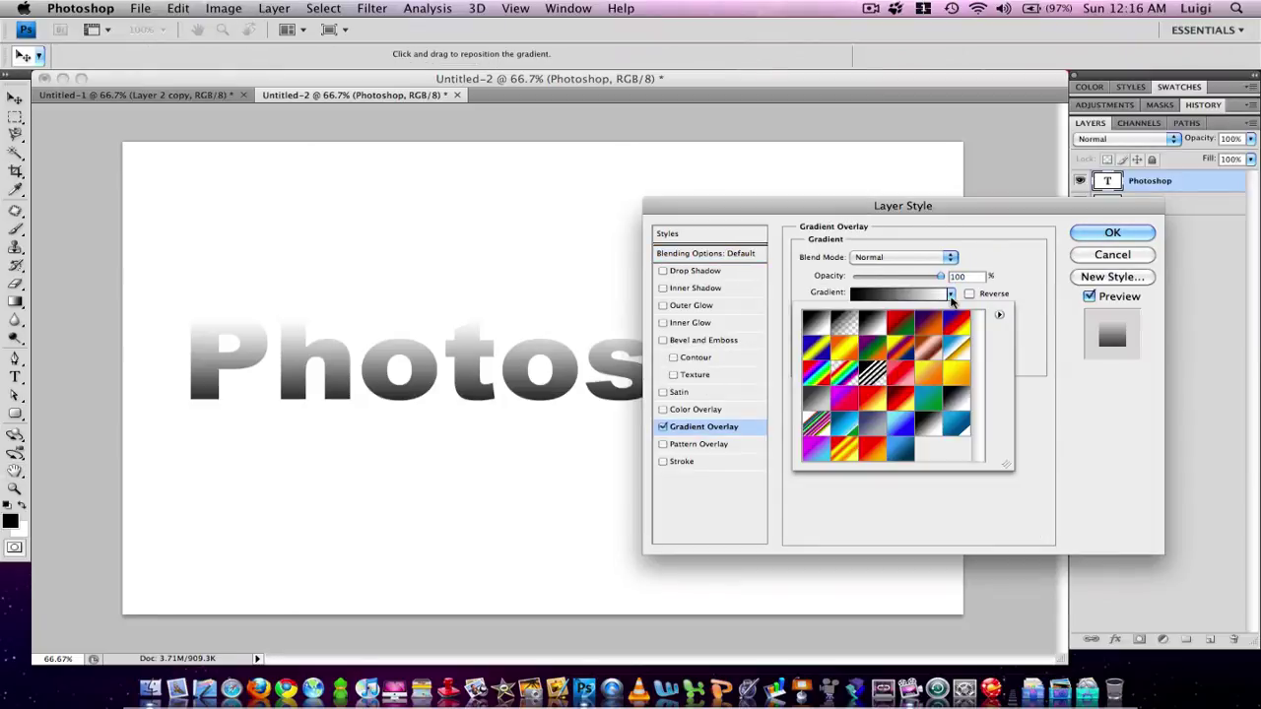
{"action": "left_click", "coordinate": [891, 458]}
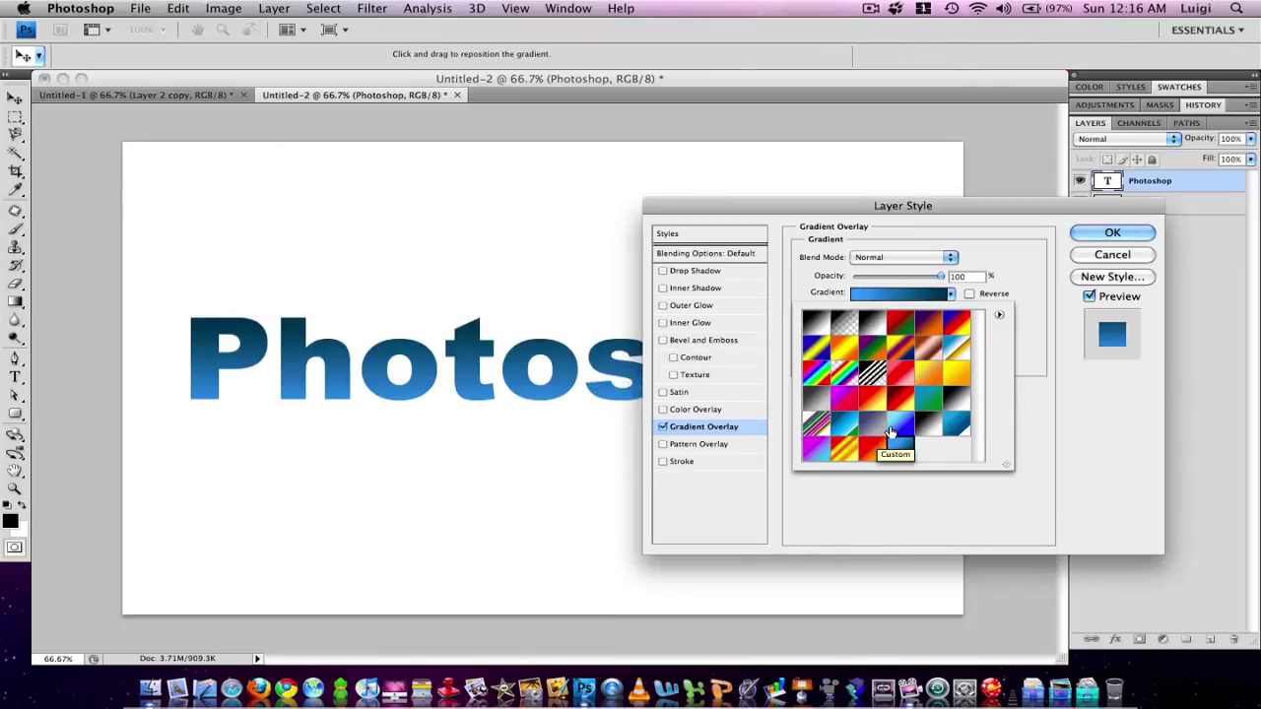
{"action": "double_click", "coordinate": [844, 428]}
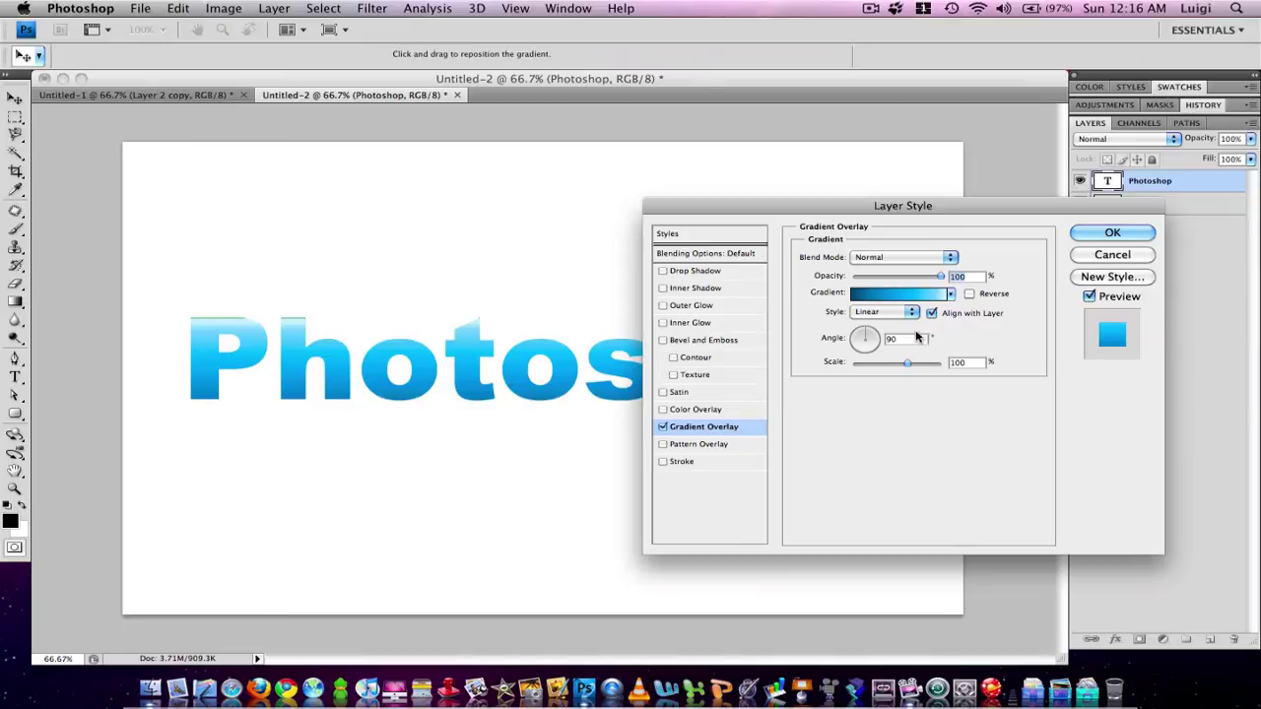
{"action": "left_click", "coordinate": [953, 296]}
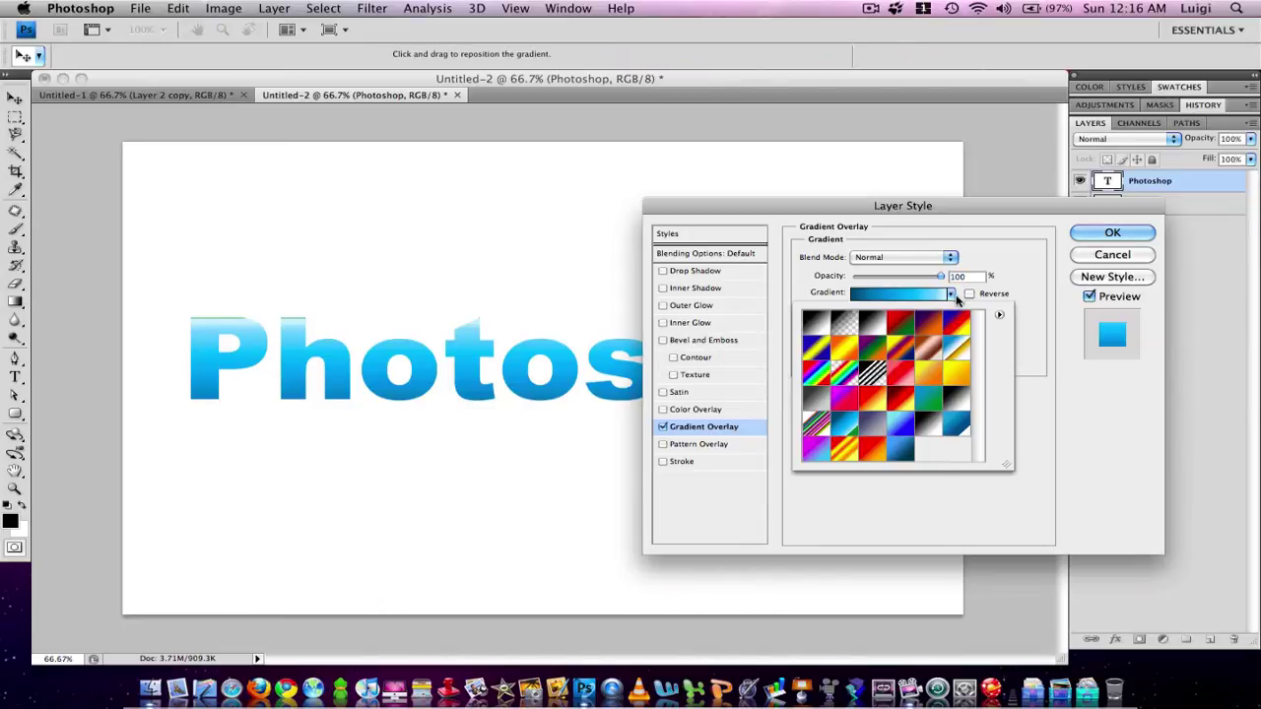
{"action": "double_click", "coordinate": [941, 405]}
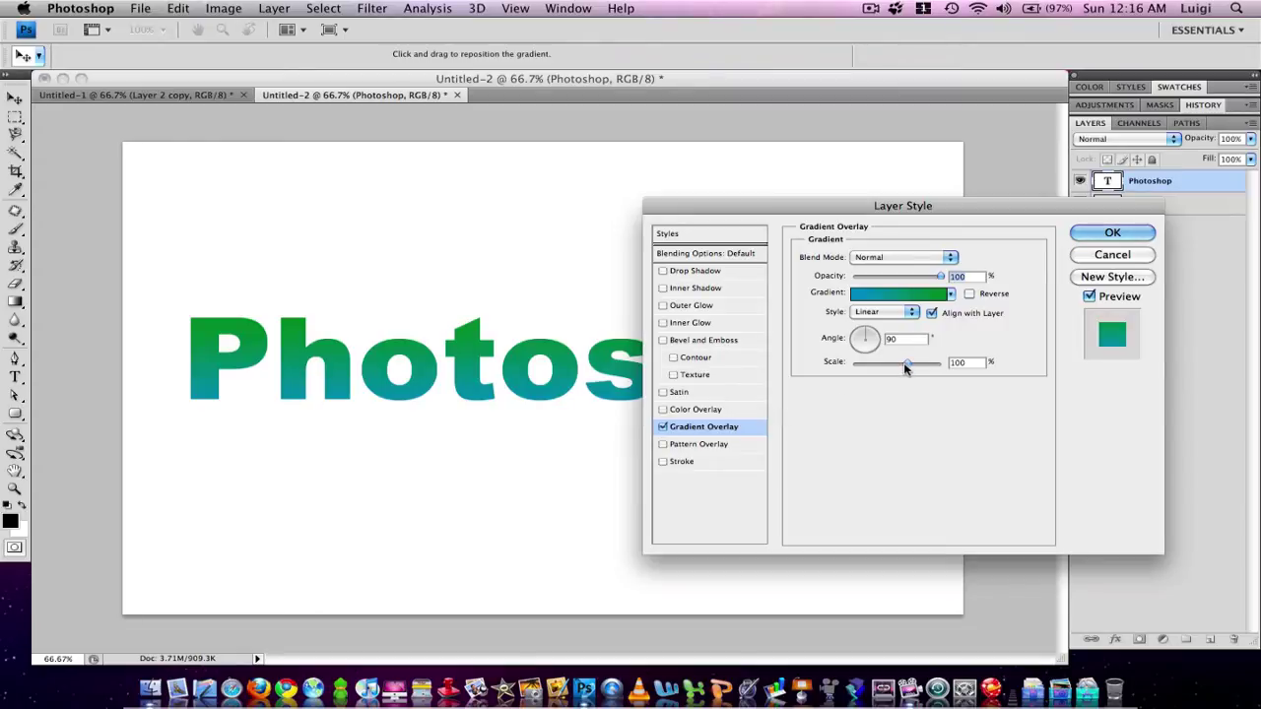
{"action": "left_click_drag", "start_coordinate": [906, 364], "coordinate": [895, 365]}
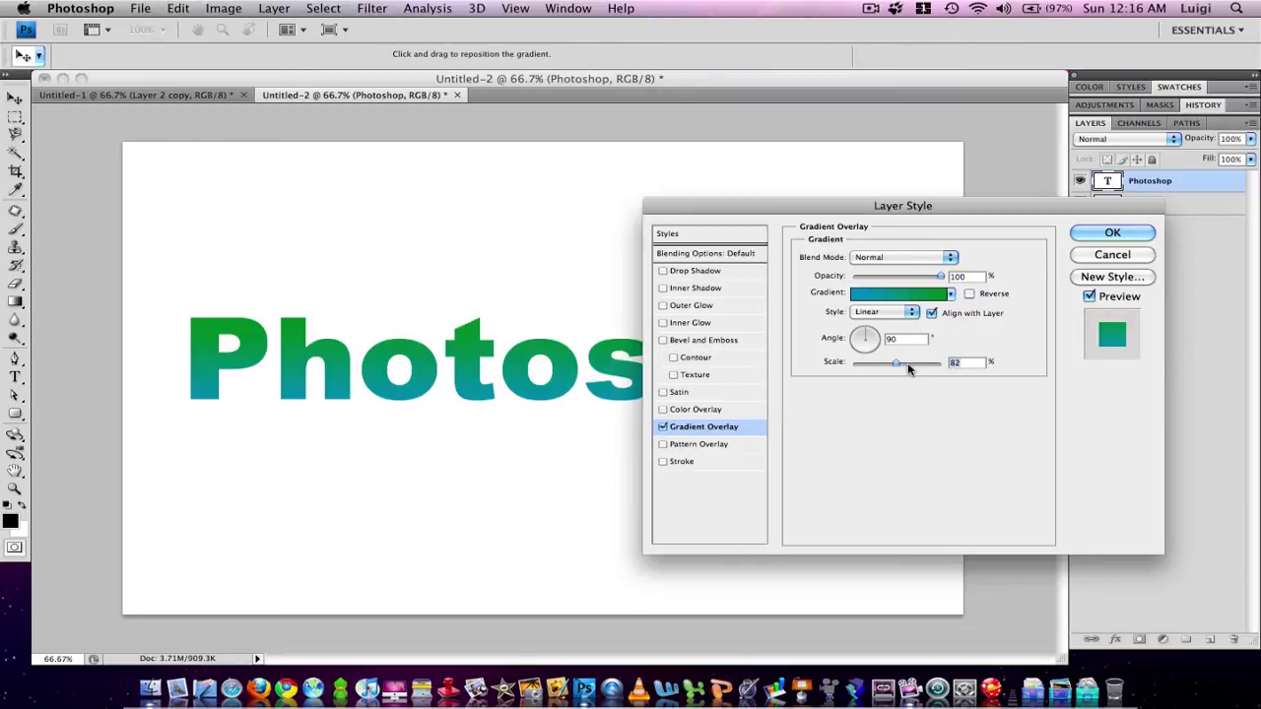
{"action": "left_click", "coordinate": [1110, 238]}
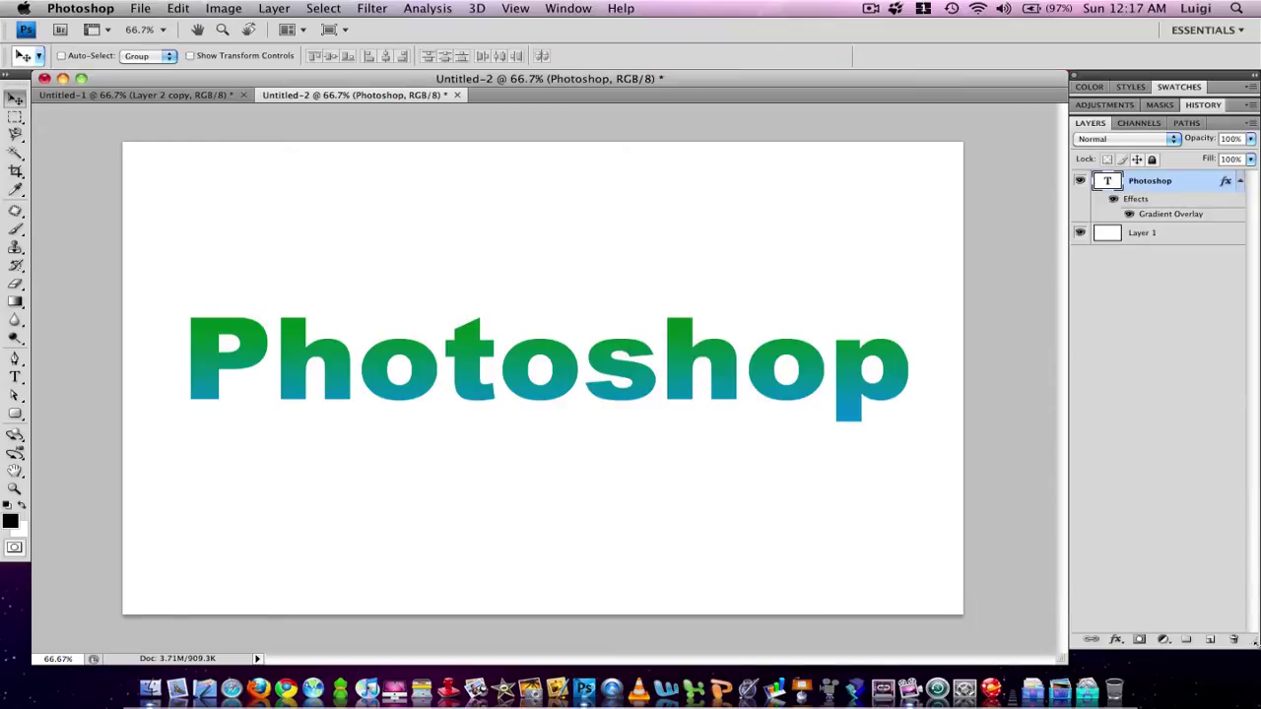
Merge the styled Photoshop text with a new empty layer into raster Layer 2.
{"action": "left_click", "coordinate": [1210, 639]}
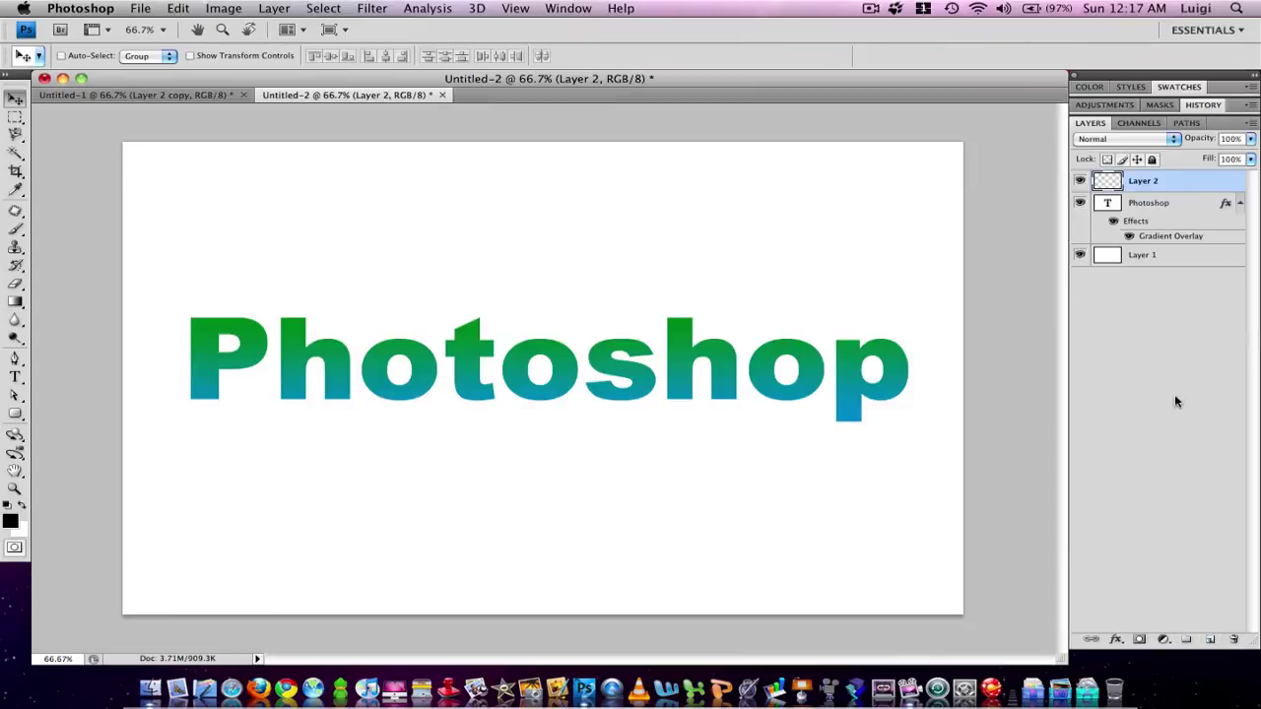
{"action": "left_click", "coordinate": [1190, 212], "text": "shift"}
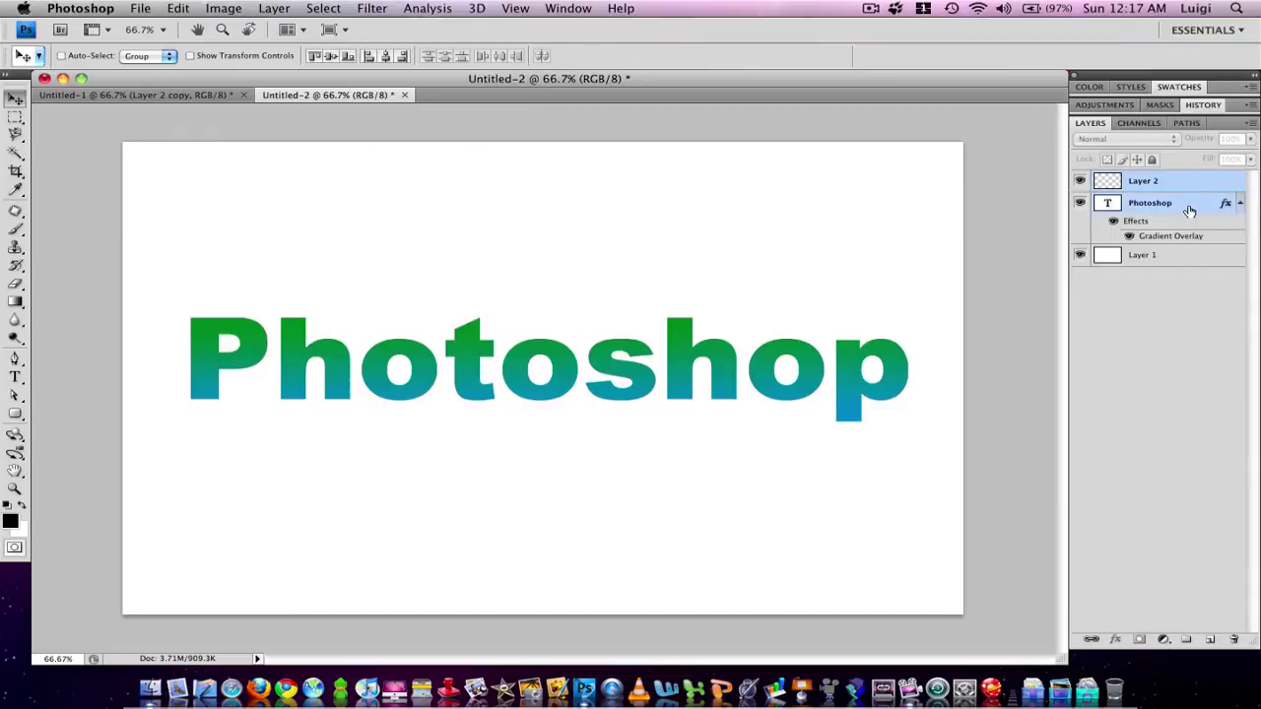
{"action": "key", "text": "super+e"}
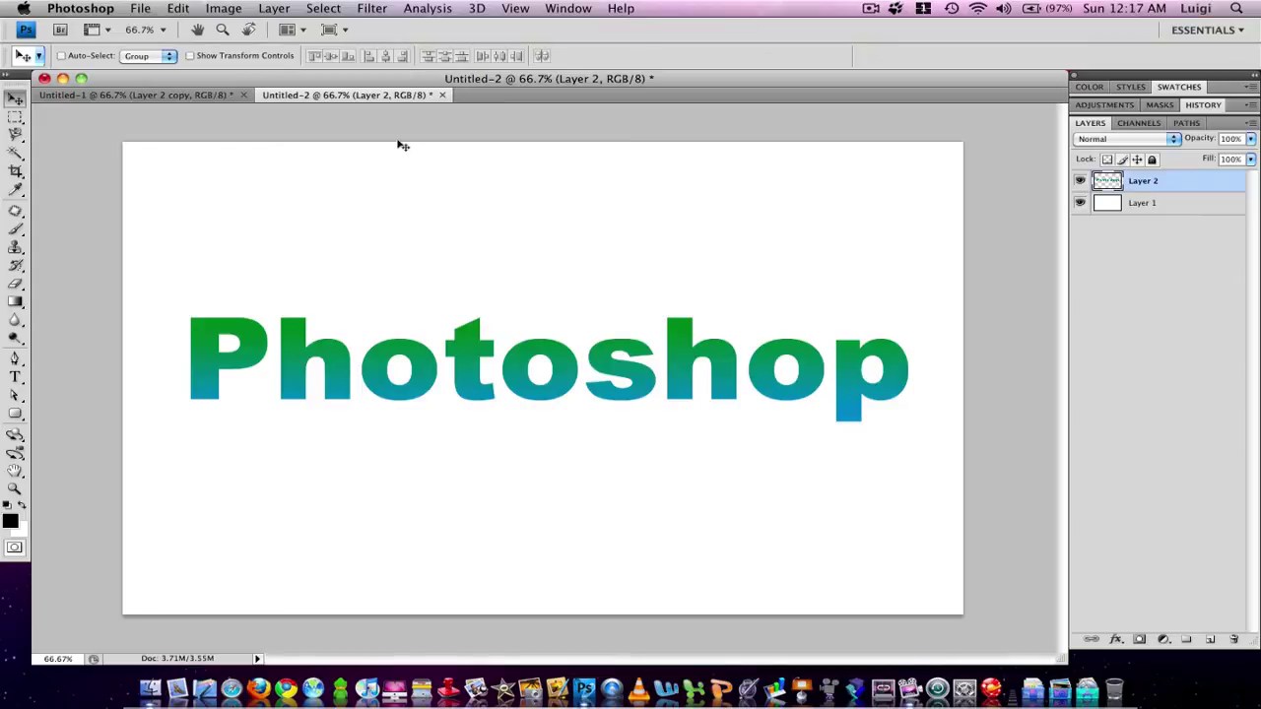
Apply a perspective transform so the lettering shrinks in height toward its right end.
{"action": "left_click", "coordinate": [180, 10]}
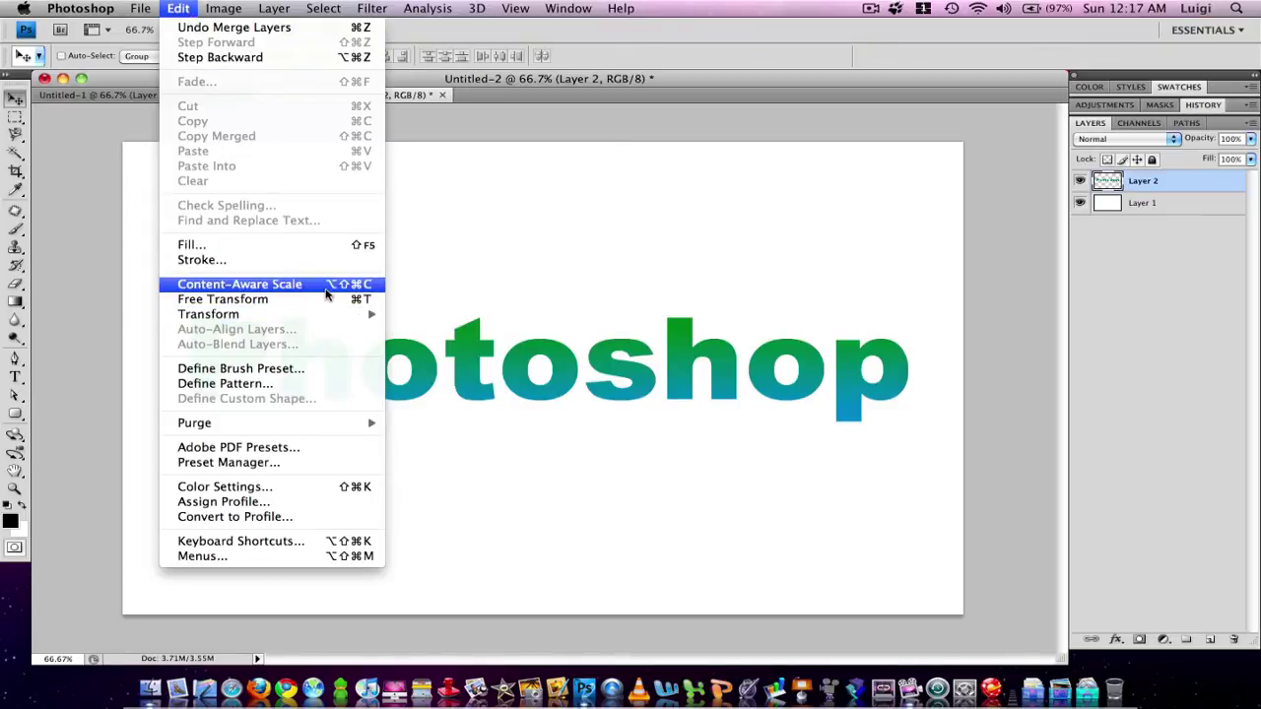
{"action": "mouse_move", "coordinate": [344, 314]}
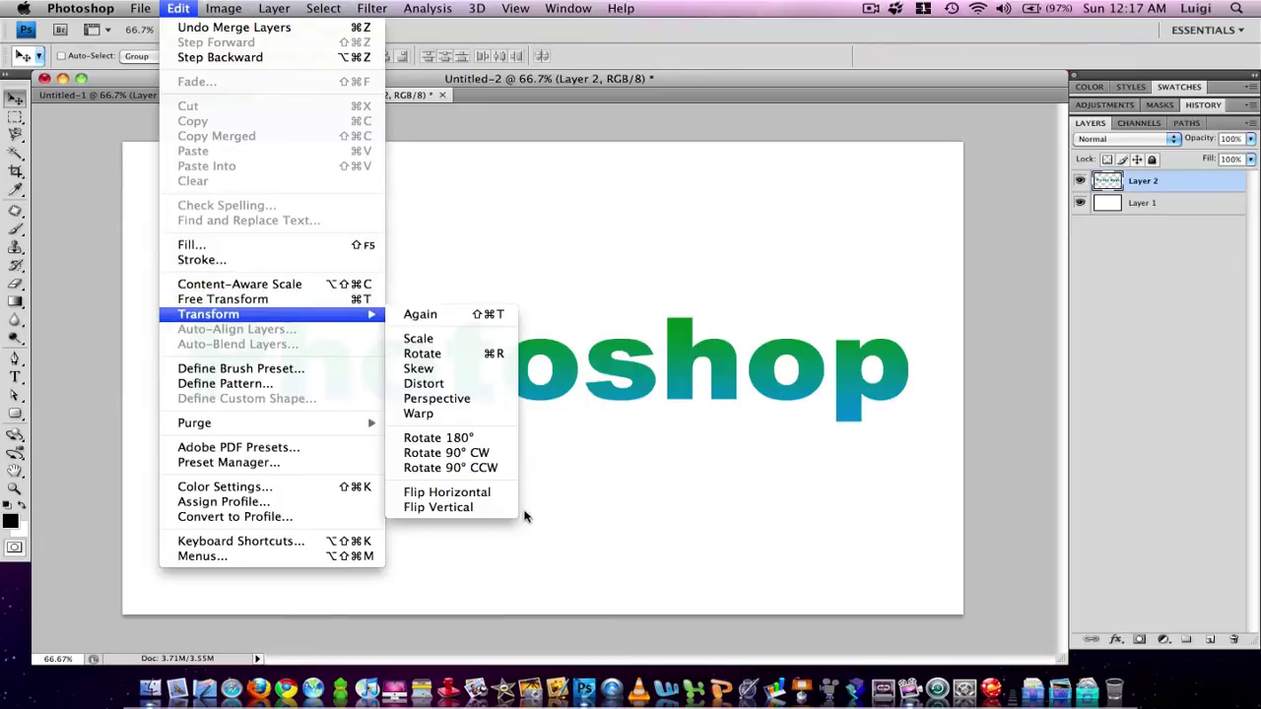
{"action": "left_click", "coordinate": [455, 399]}
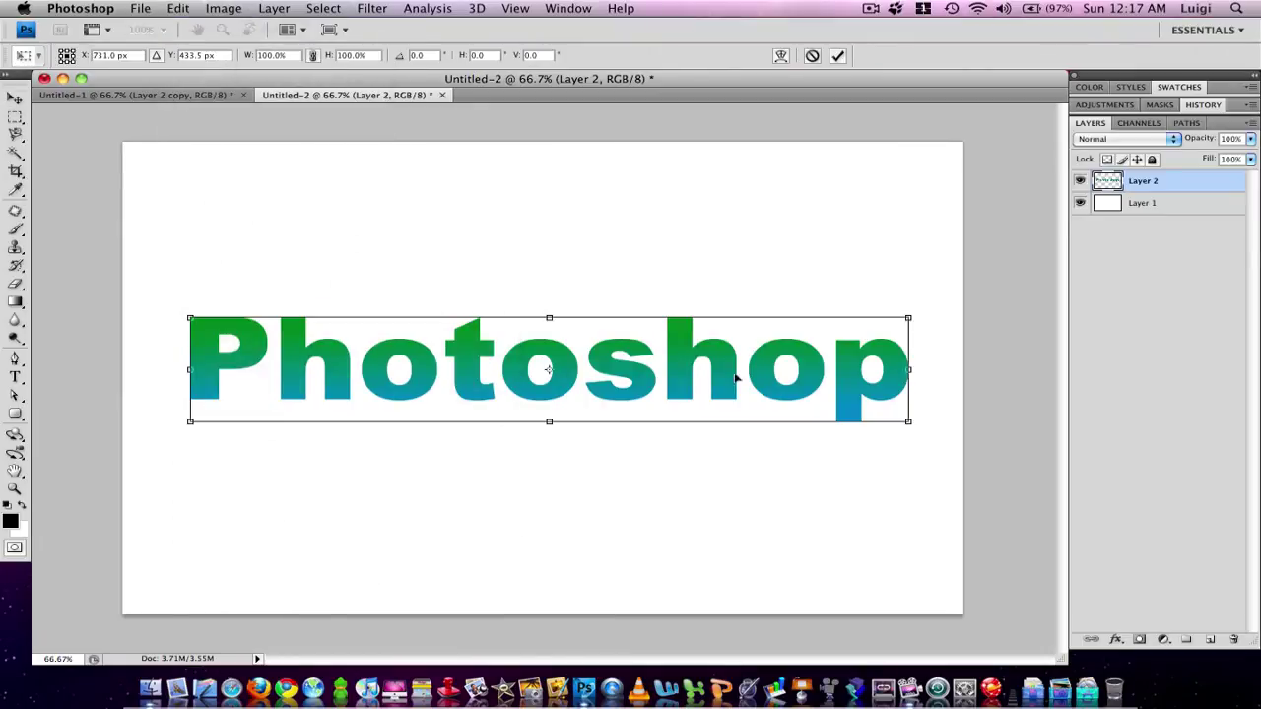
{"action": "left_click_drag", "start_coordinate": [908, 318], "coordinate": [914, 339]}
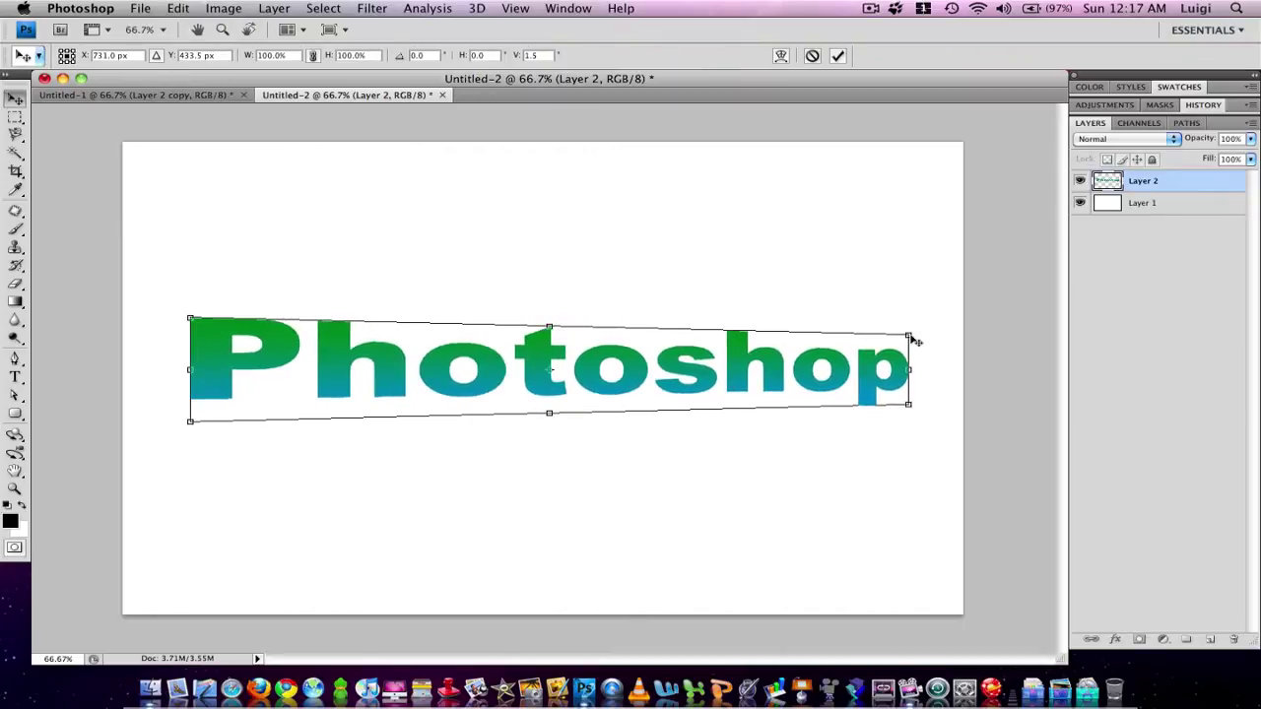
{"action": "key", "text": "Return"}
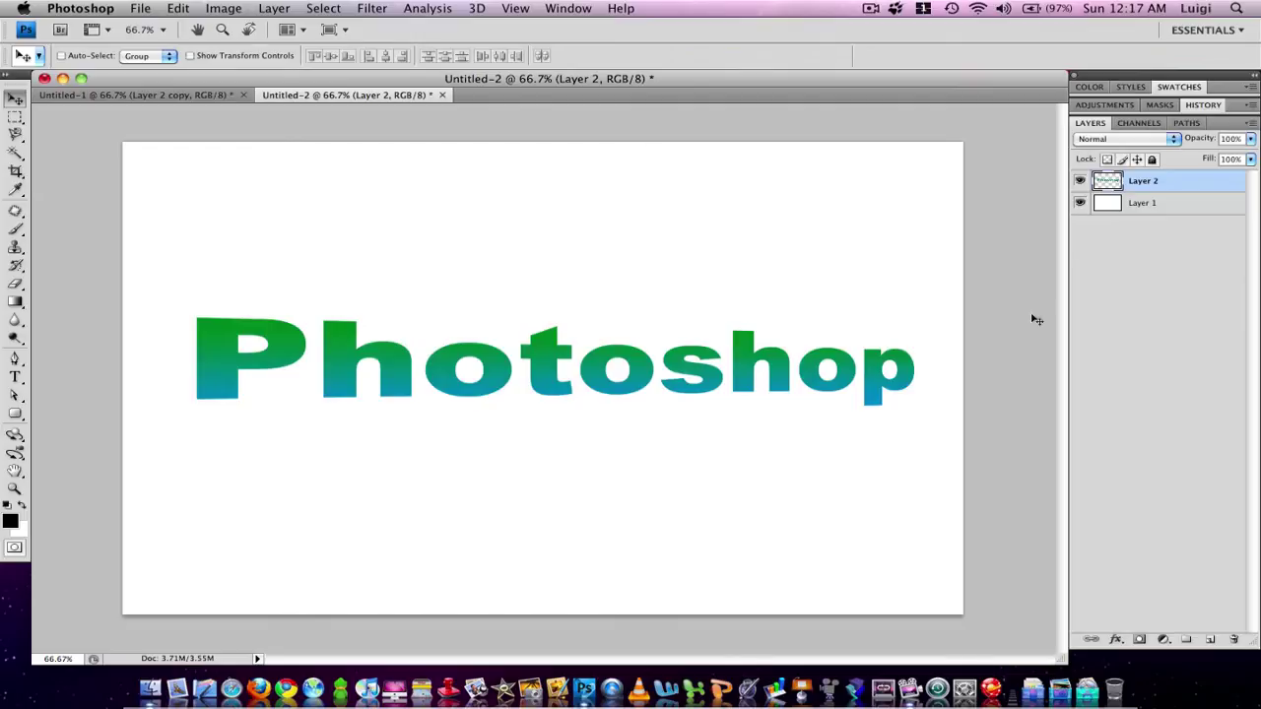
Duplicate Layer 2 twenty times, each copy nudged slightly left, to build the extruded edge.
{"action": "key", "text": "cmd+j"}
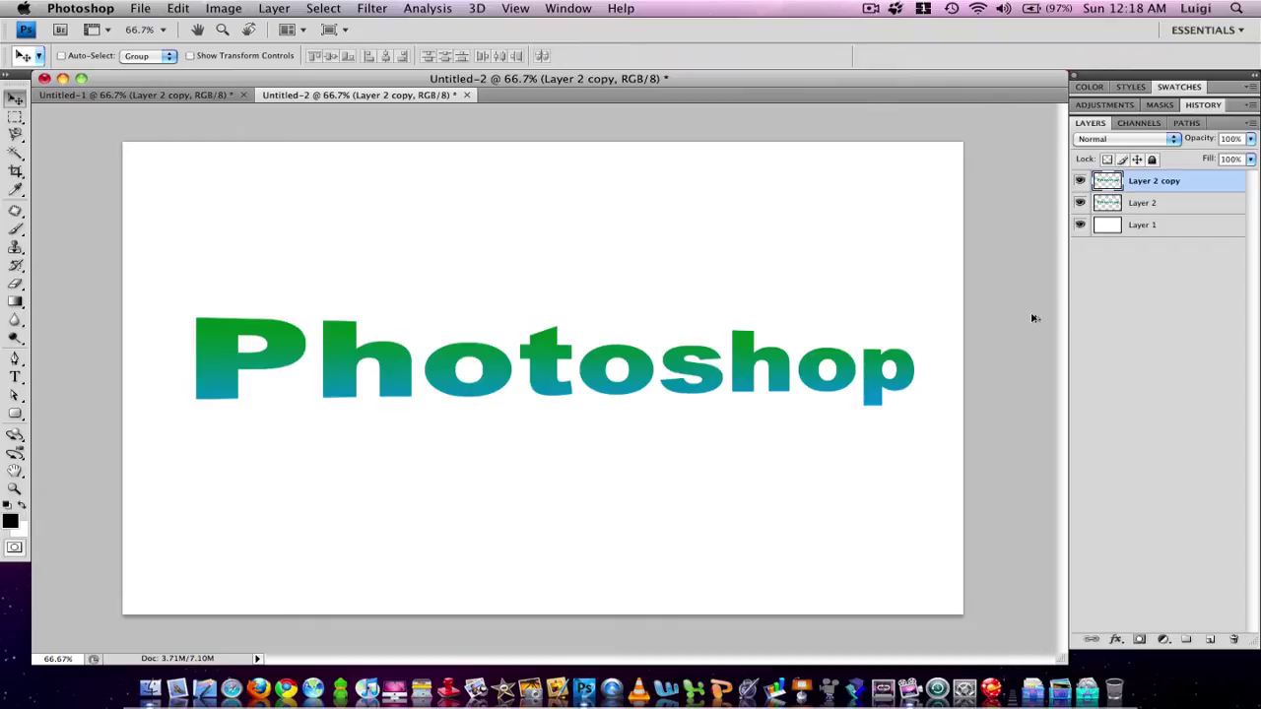
{"action": "key", "text": "alt+Left"}
{"action": "key", "text": "alt+Left"}
{"action": "key", "text": "alt+Left"}
{"action": "key", "text": "alt+Left"}
{"action": "key", "text": "alt+Left"}
{"action": "key", "text": "alt+Left"}
{"action": "key", "text": "alt+Left"}
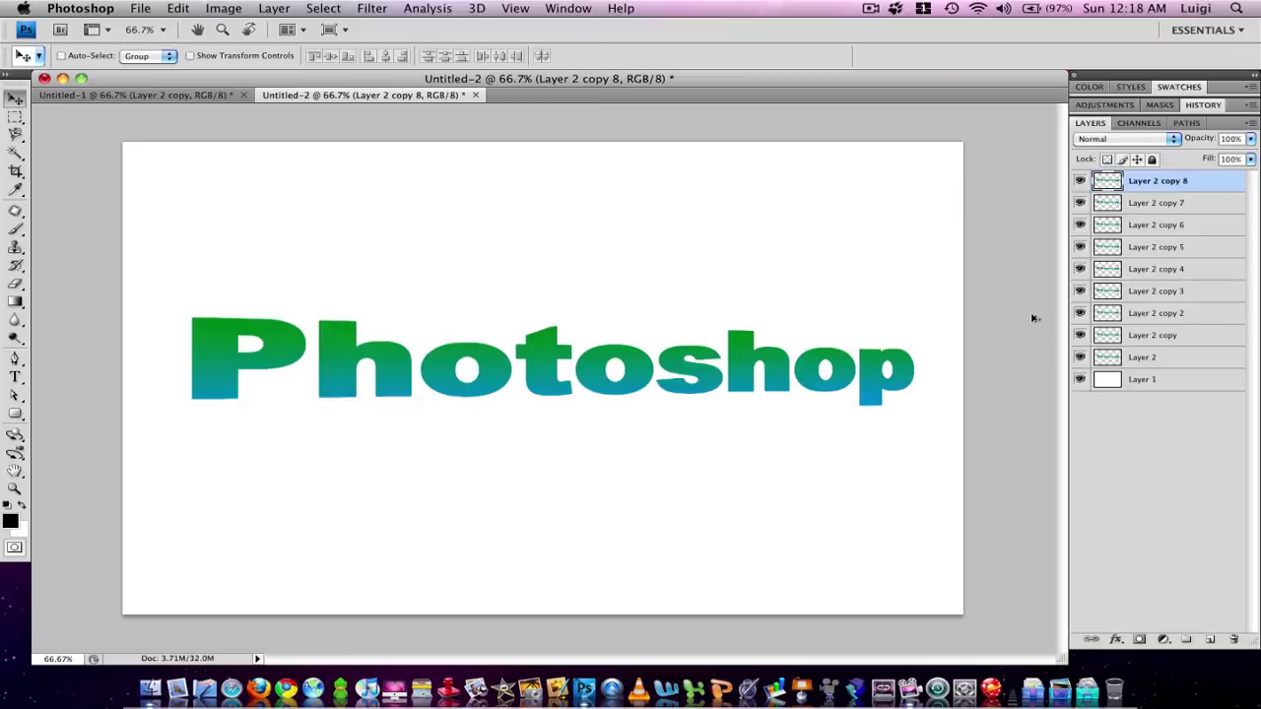
{"action": "key", "text": "alt+Left"}
{"action": "key", "text": "alt+Left"}
{"action": "key", "text": "alt+Left"}
{"action": "key", "text": "alt+Left"}
{"action": "key", "text": "alt+Left"}
{"action": "key", "text": "alt+Left"}
{"action": "key", "text": "alt+Left"}
{"action": "key", "text": "alt+Left"}
{"action": "key", "text": "alt+Left"}
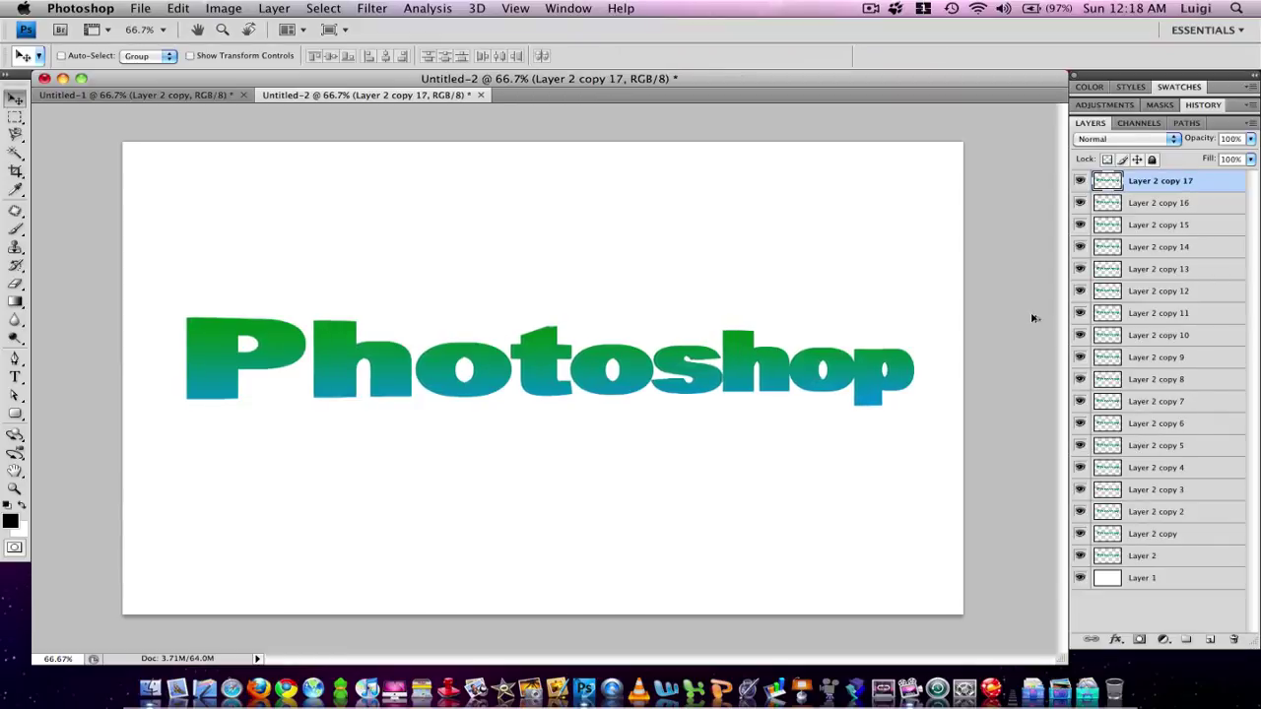
{"action": "key", "text": "alt+Left"}
{"action": "key", "text": "alt+Left"}
{"action": "key", "text": "alt+Left"}
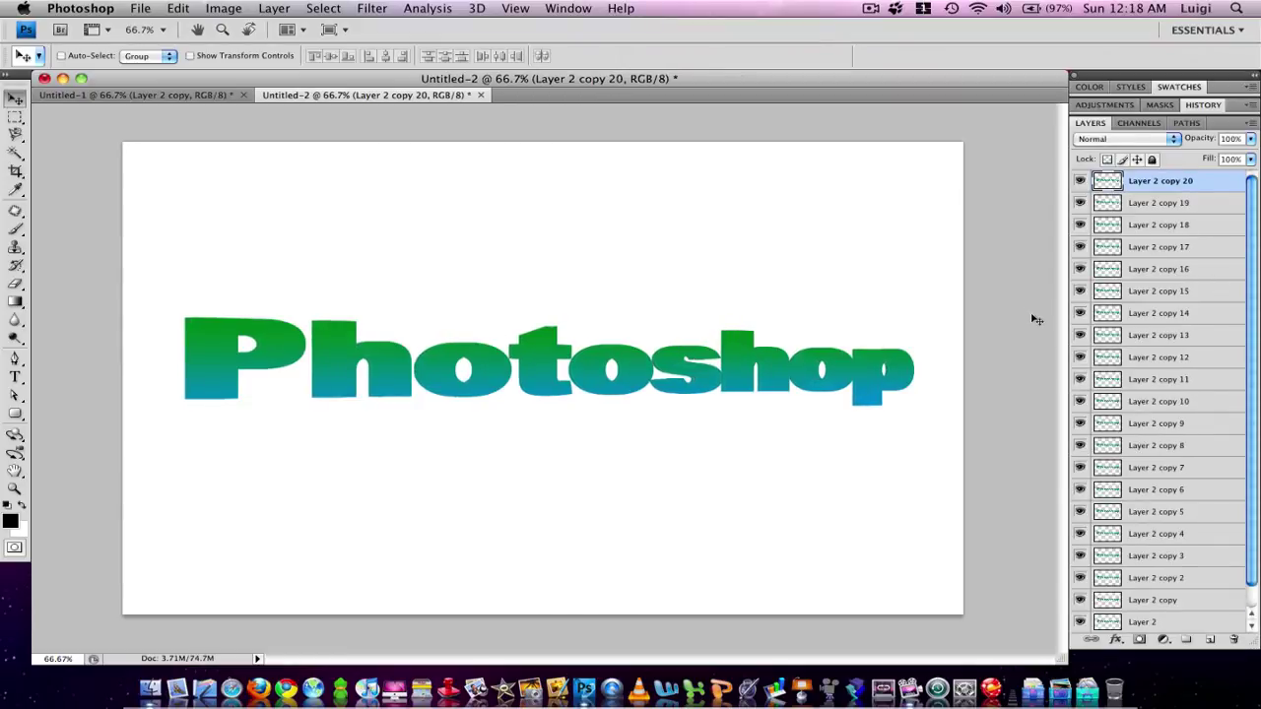
{"action": "mouse_move", "coordinate": [1253, 325]}
{"action": "left_mouse_down"}
{"action": "mouse_move", "coordinate": [1256, 364]}
{"action": "mouse_move", "coordinate": [1255, 308]}
{"action": "left_mouse_up"}
{"action": "left_click_drag", "start_coordinate": [1253, 200], "coordinate": [1255, 235]}
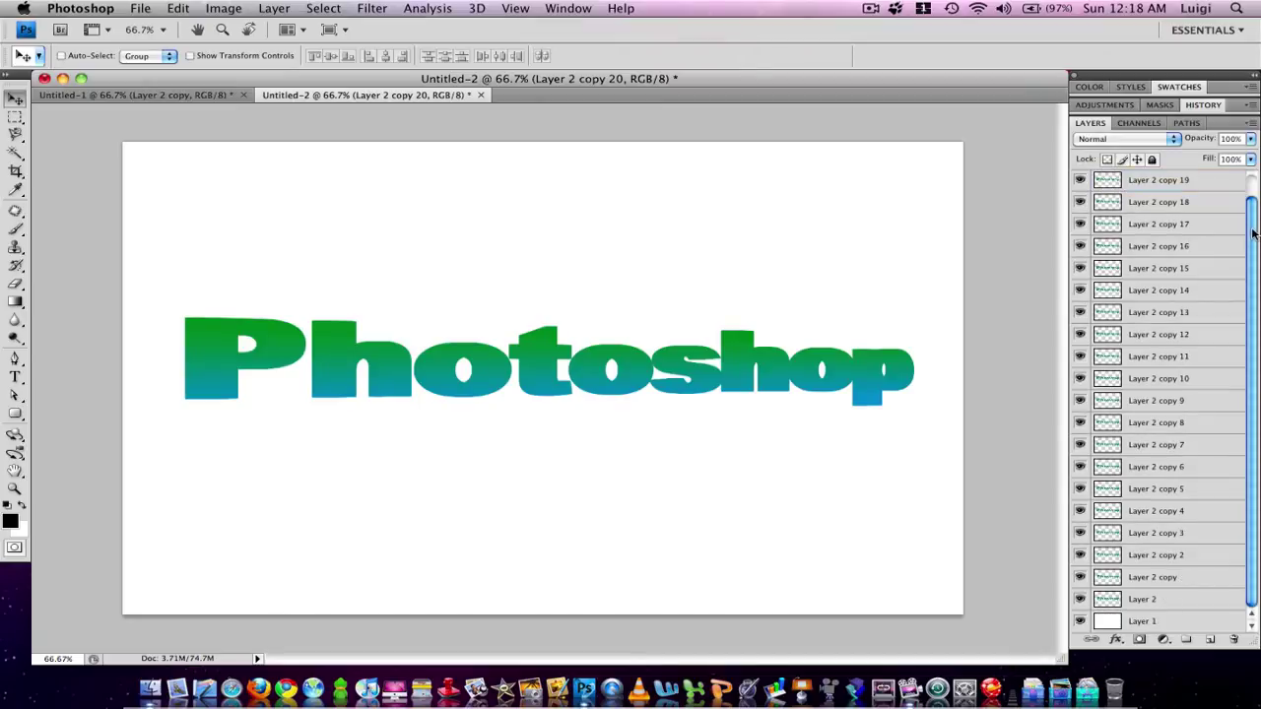
Merge all twenty copies into Layer 2 copy 20 and move it beneath Layer 2.
{"action": "left_click", "coordinate": [1173, 581], "text": "shift"}
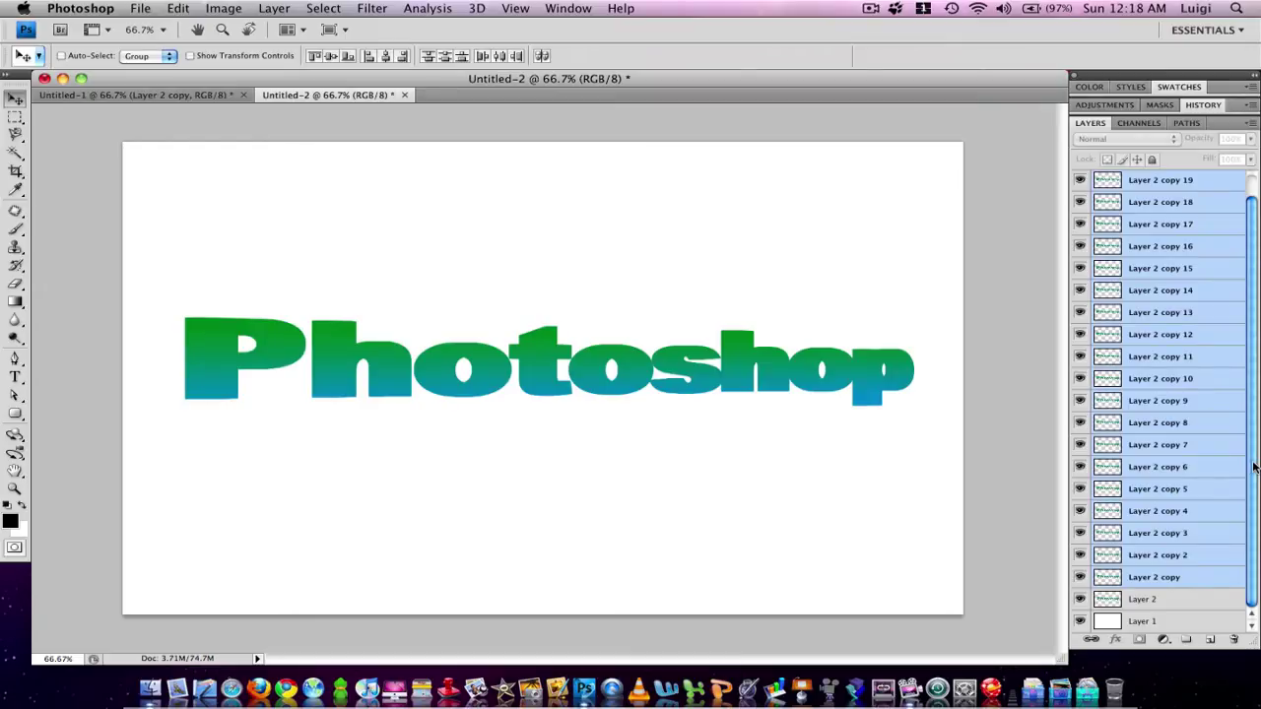
{"action": "left_click_drag", "start_coordinate": [1254, 467], "coordinate": [1249, 443]}
{"action": "left_click_drag", "start_coordinate": [1249, 438], "coordinate": [1255, 474]}
{"action": "key", "text": "super+e"}
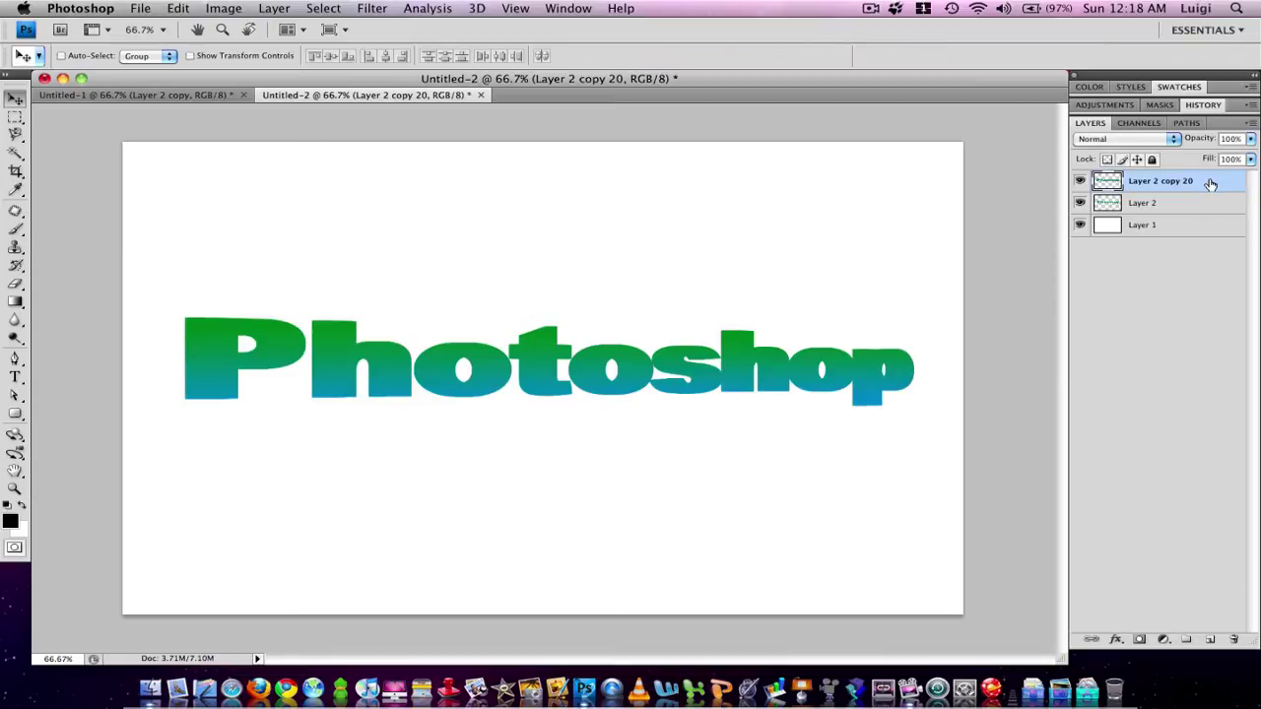
{"action": "left_click_drag", "start_coordinate": [1210, 184], "coordinate": [1174, 211]}
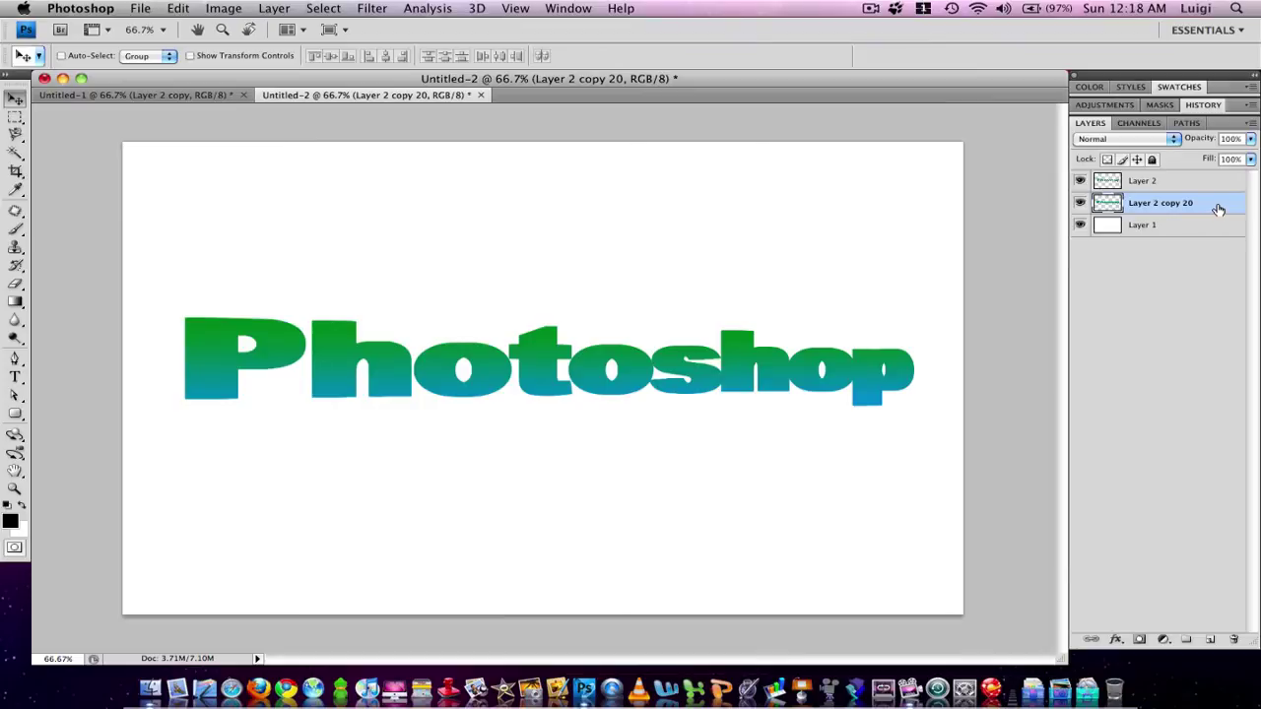
{"action": "double_click", "coordinate": [1218, 209]}
Give Layer 2 copy 20 a black-to-#ededed Gradient Overlay.
{"action": "left_click_drag", "start_coordinate": [1005, 209], "coordinate": [1050, 286]}
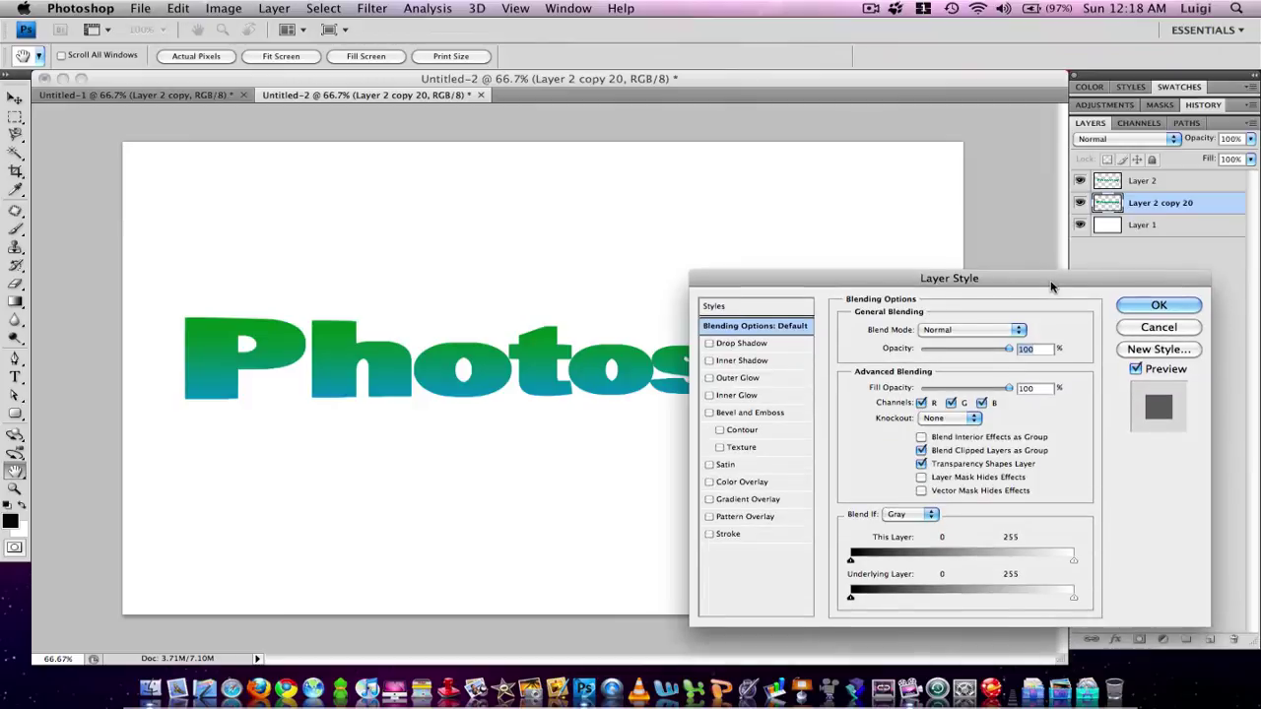
{"action": "left_click", "coordinate": [758, 502]}
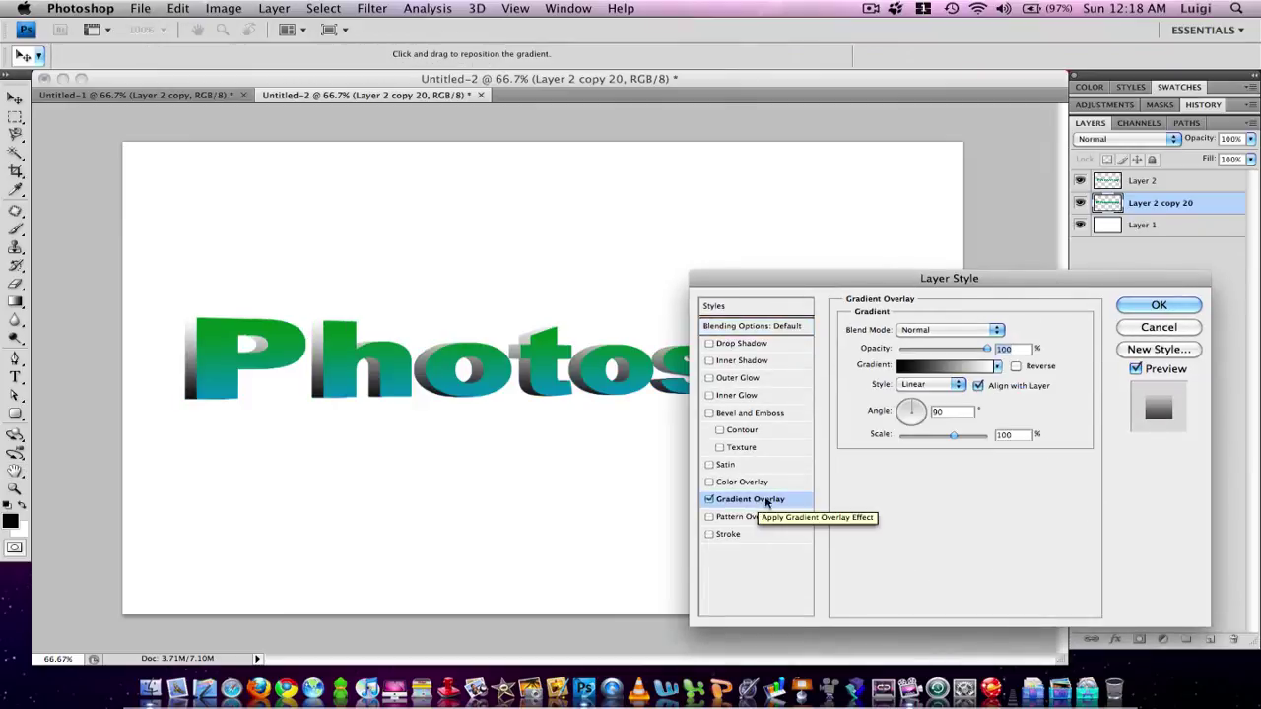
{"action": "left_click", "coordinate": [991, 368]}
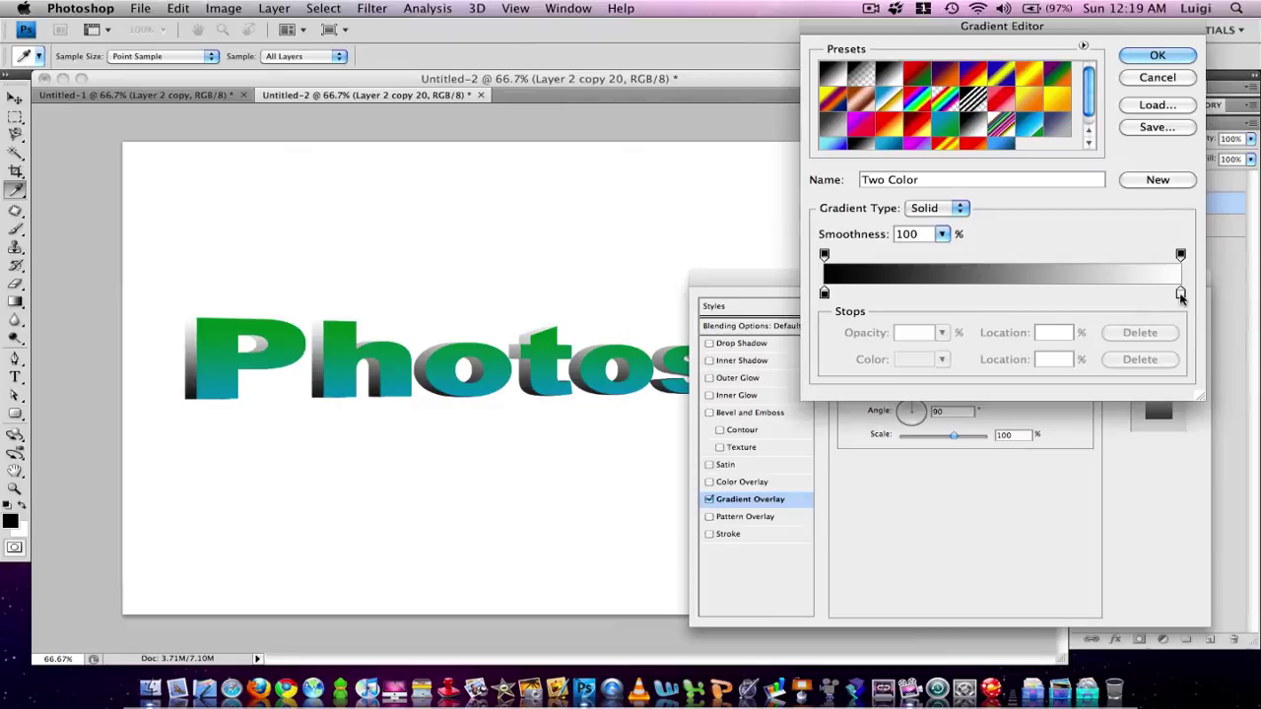
{"action": "double_click", "coordinate": [1180, 292]}
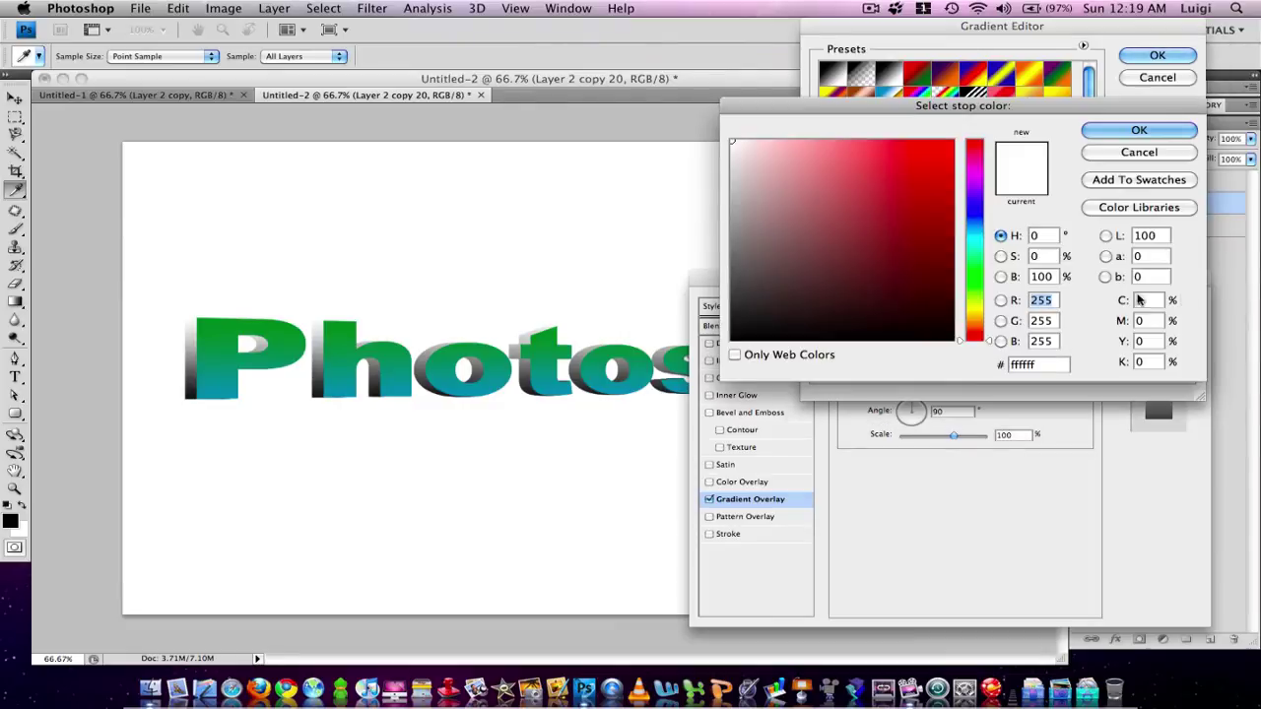
{"action": "left_click", "coordinate": [728, 151]}
{"action": "left_click_drag", "start_coordinate": [728, 150], "coordinate": [730, 154]}
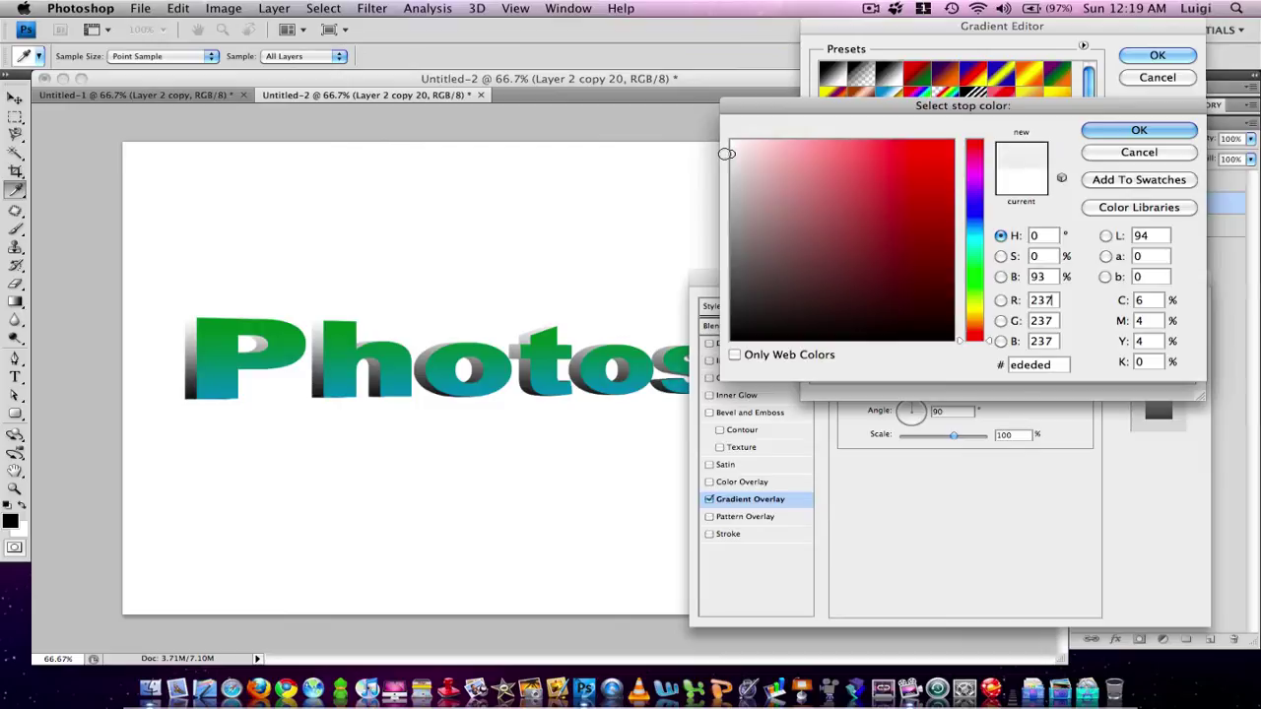
{"action": "left_click", "coordinate": [1150, 130]}
{"action": "left_click", "coordinate": [1155, 56]}
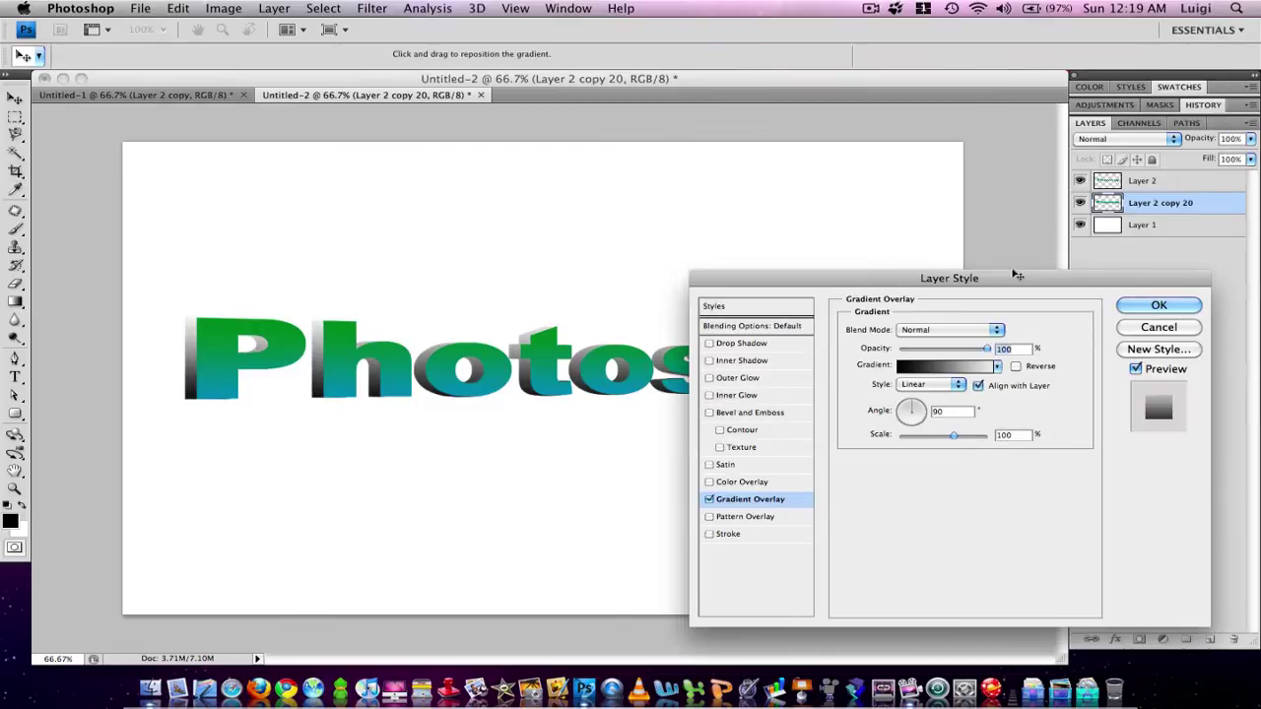
Add a Pillow Emboss bevel to the extrusion and apply both effects.
{"action": "left_click", "coordinate": [729, 413]}
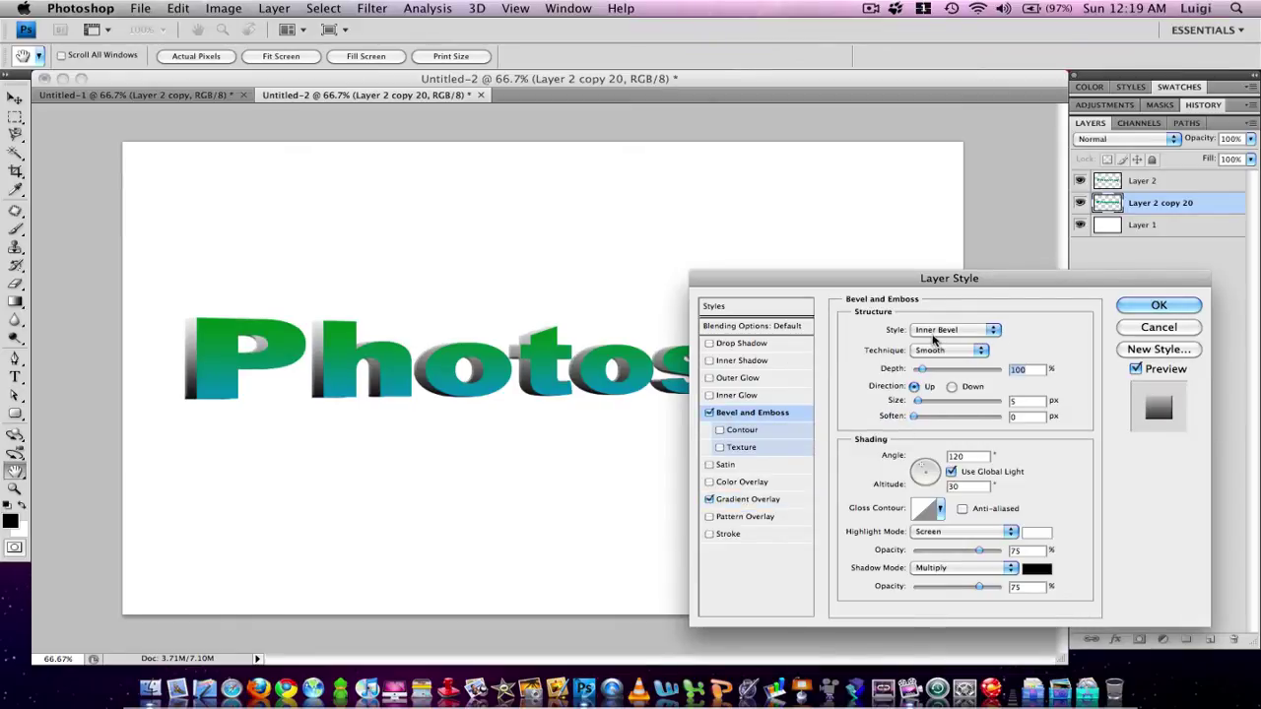
{"action": "left_click", "coordinate": [969, 335]}
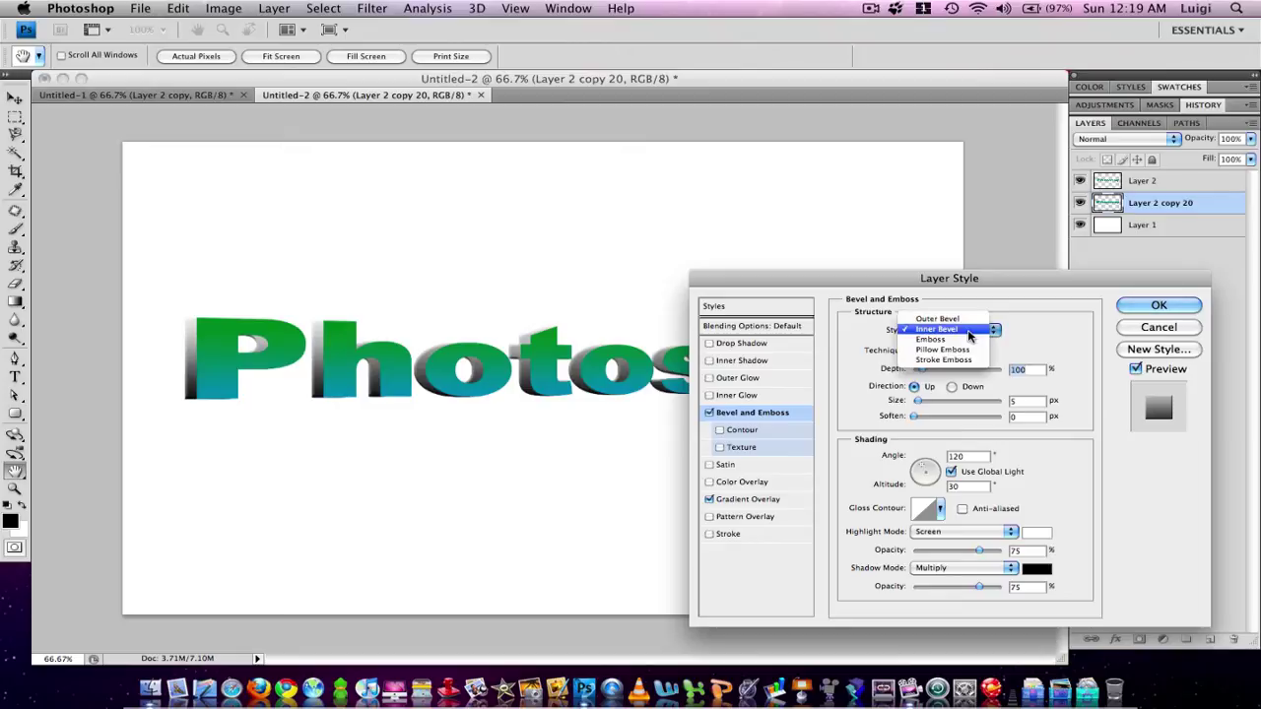
{"action": "left_click", "coordinate": [968, 352]}
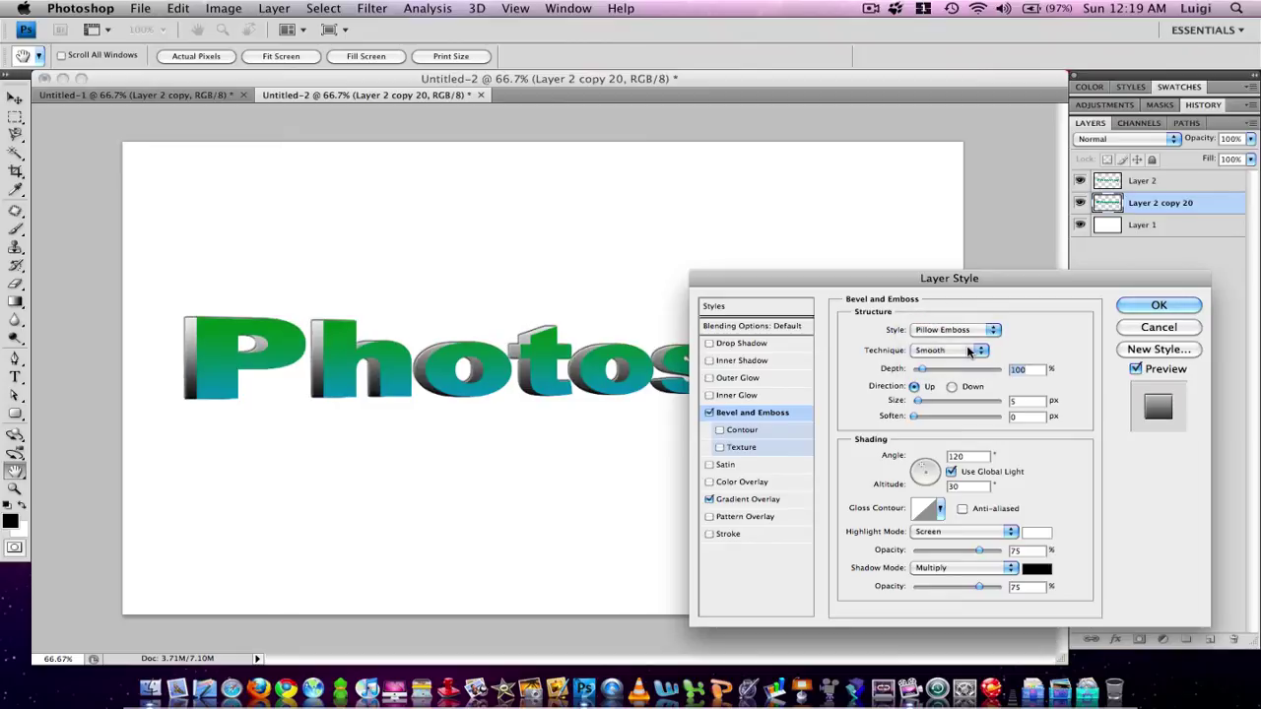
{"action": "left_click", "coordinate": [1160, 307]}
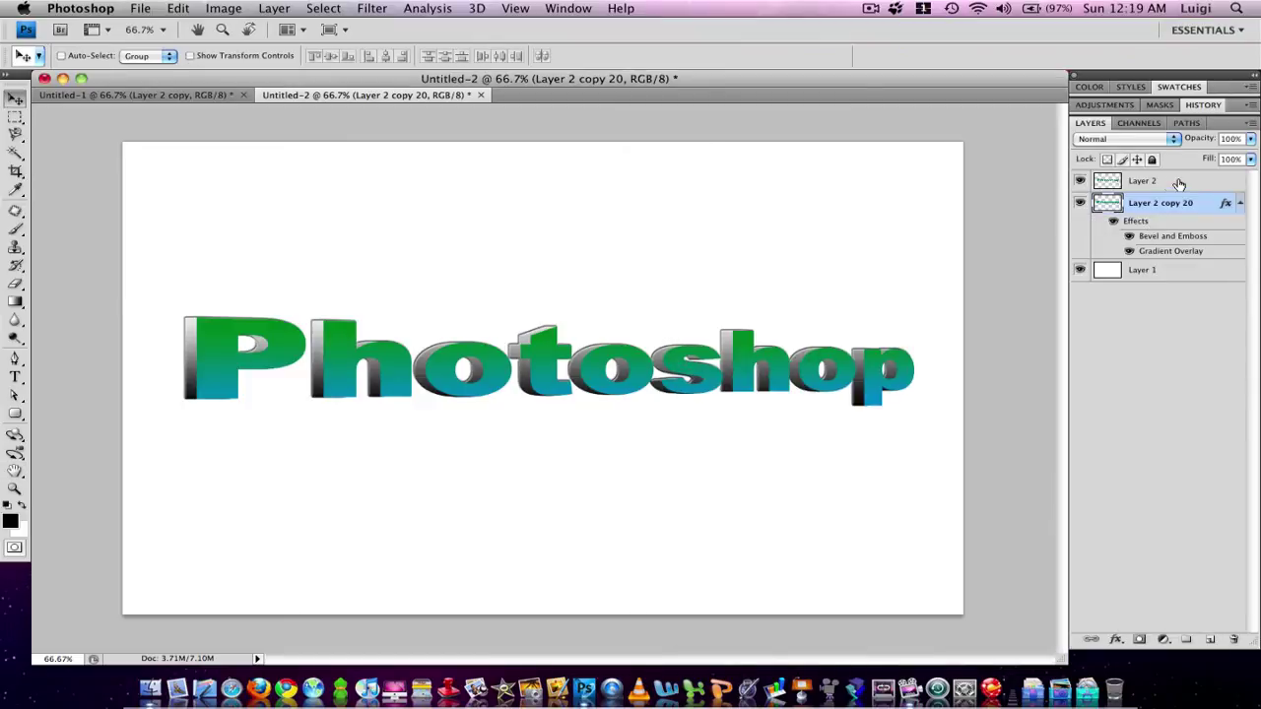
Apply a Pillow Emboss Bevel and Emboss to the front green-teal Layer 2.
{"action": "left_click", "coordinate": [1179, 183]}
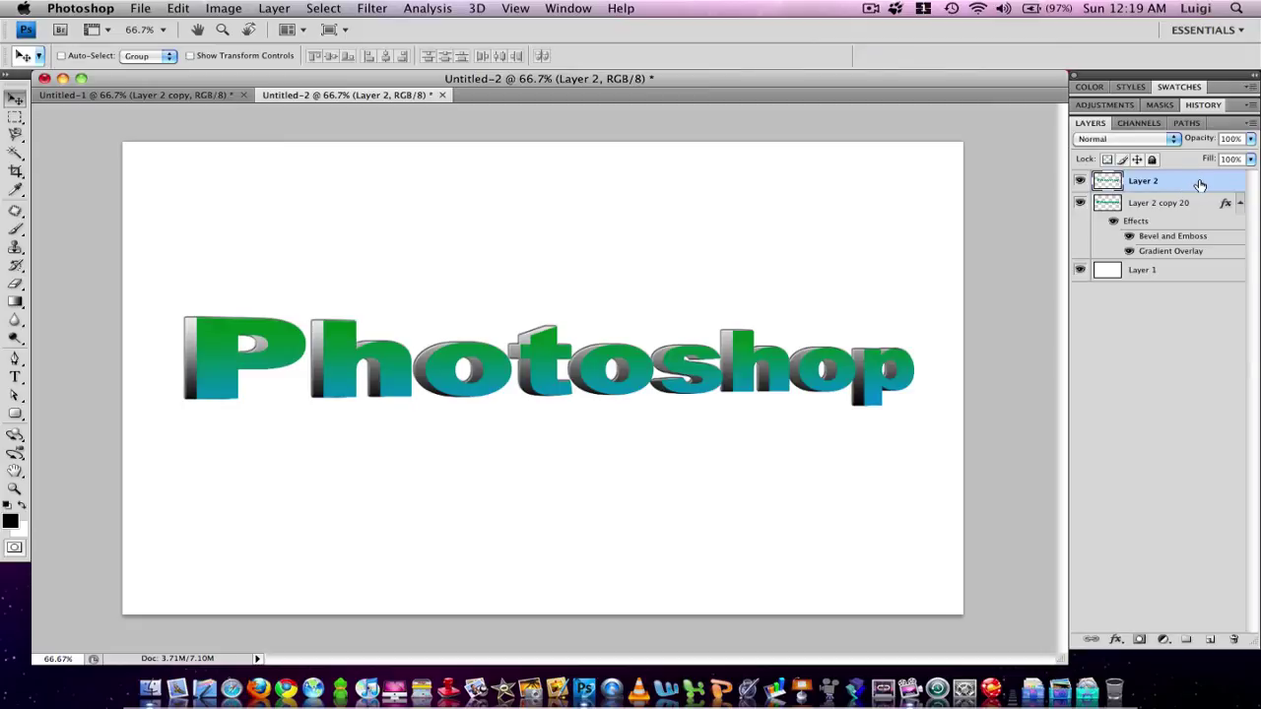
{"action": "double_click", "coordinate": [1200, 185]}
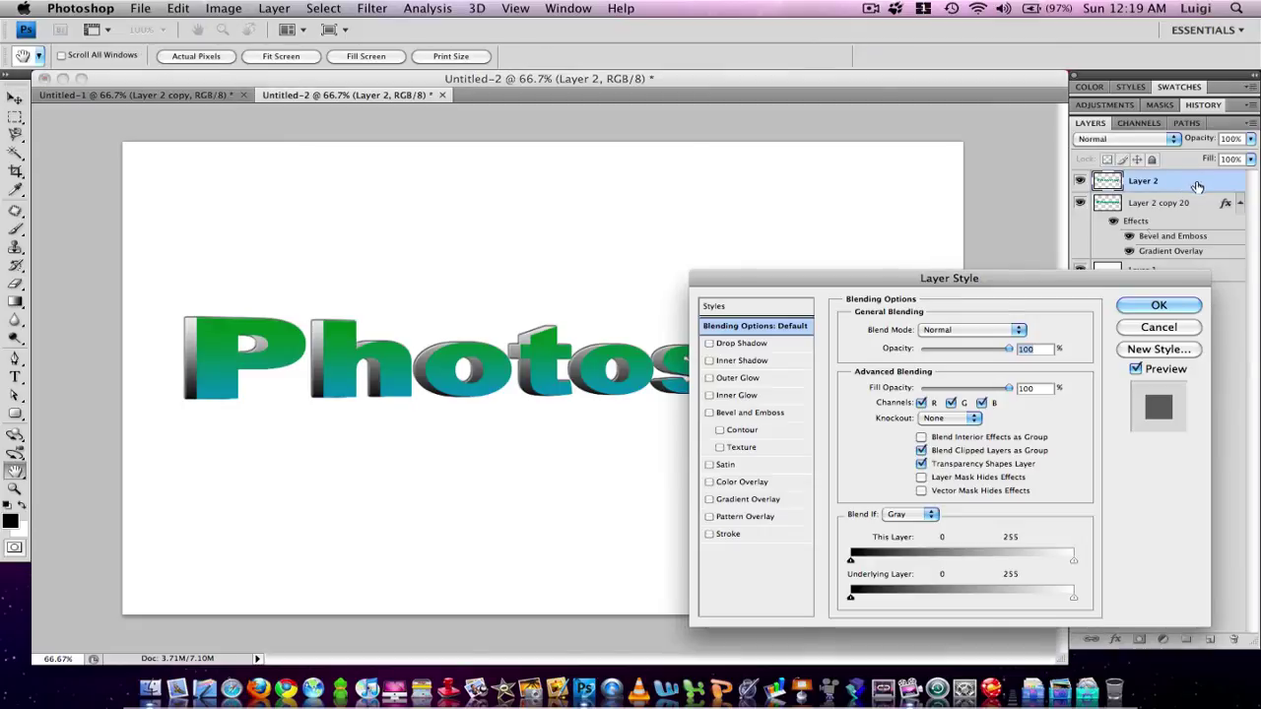
{"action": "left_click", "coordinate": [750, 412]}
{"action": "left_click", "coordinate": [987, 330]}
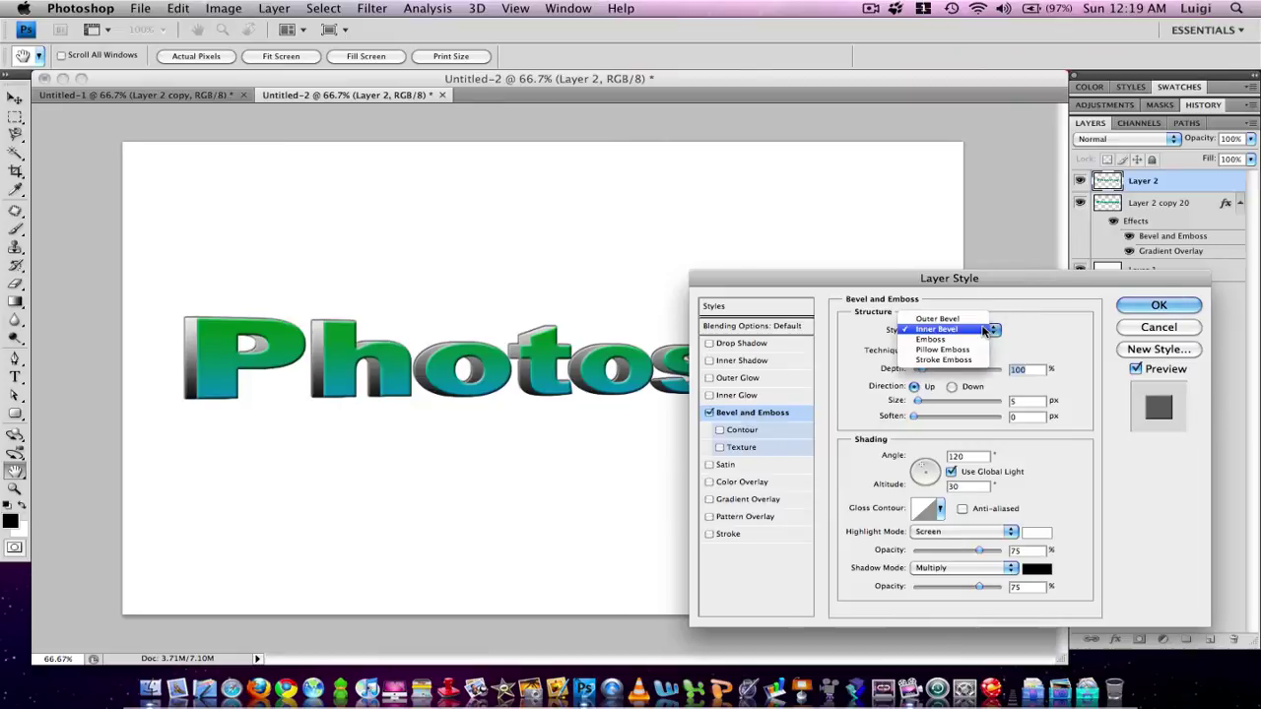
{"action": "left_click", "coordinate": [946, 350]}
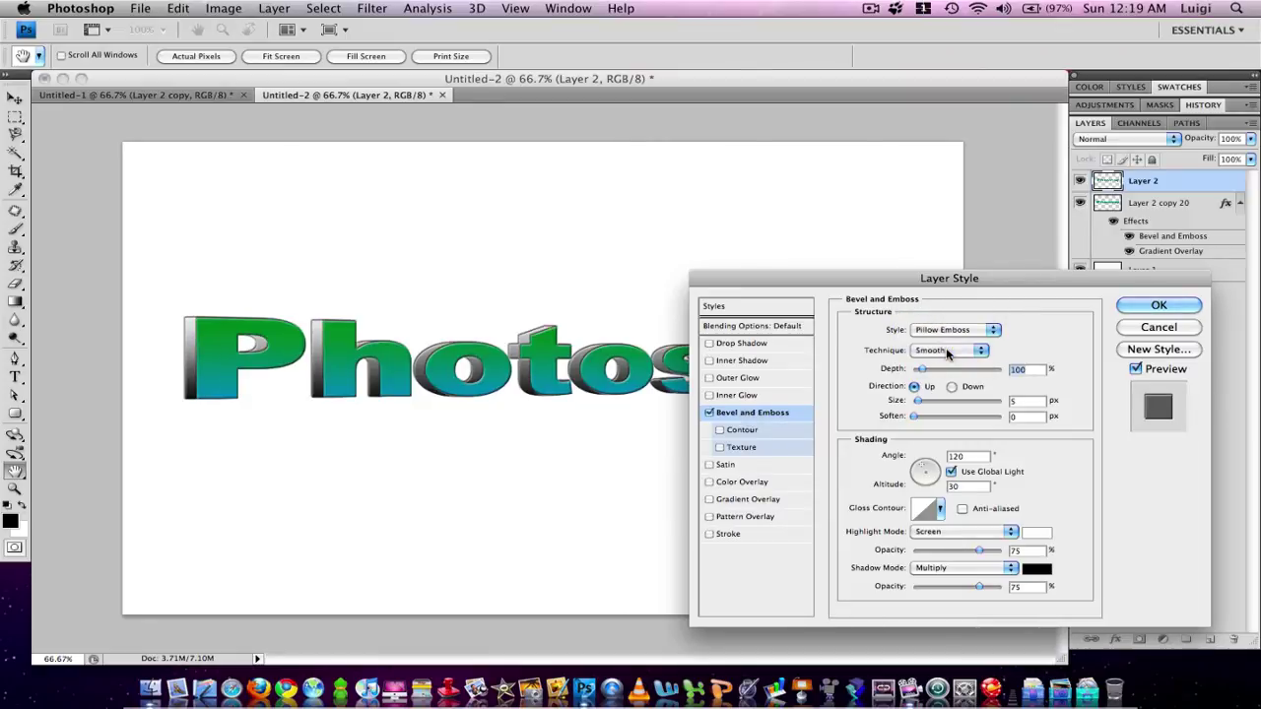
{"action": "left_click", "coordinate": [1160, 307]}
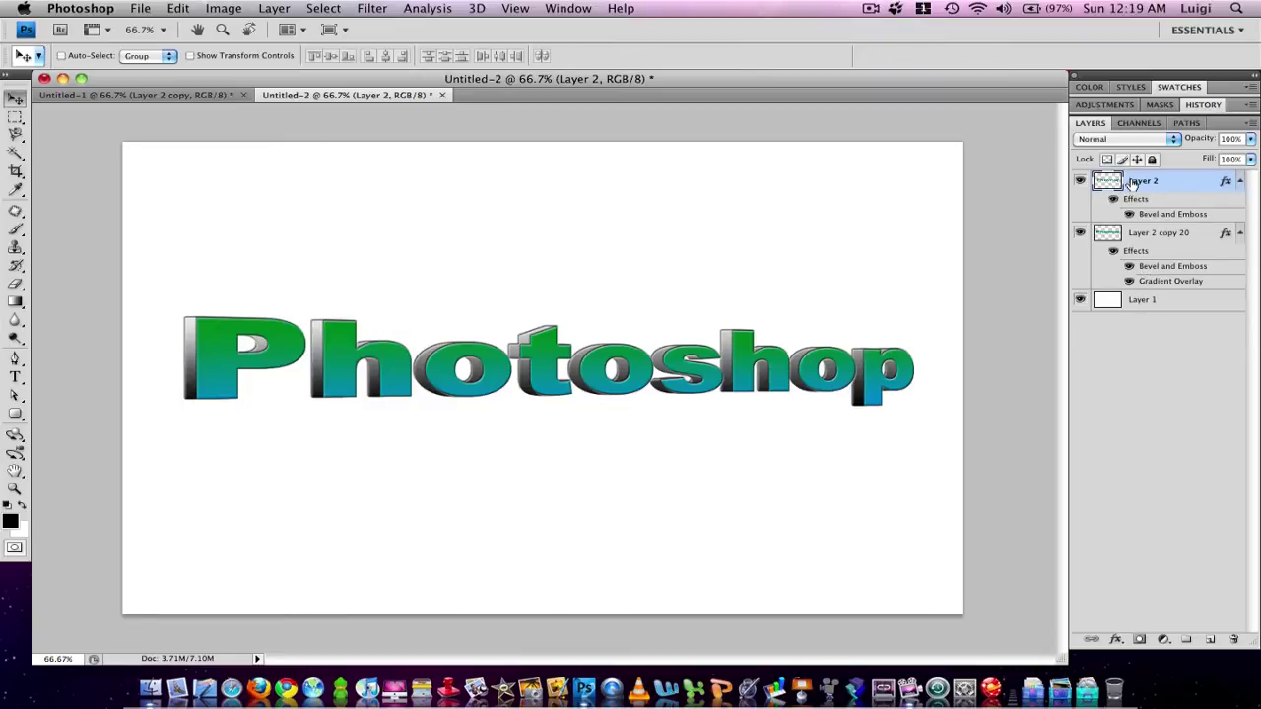
Merge the front face and extrusion into Layer 2, then duplicate it as Layer 2 copy.
{"action": "left_click", "coordinate": [1185, 240], "text": "shift"}
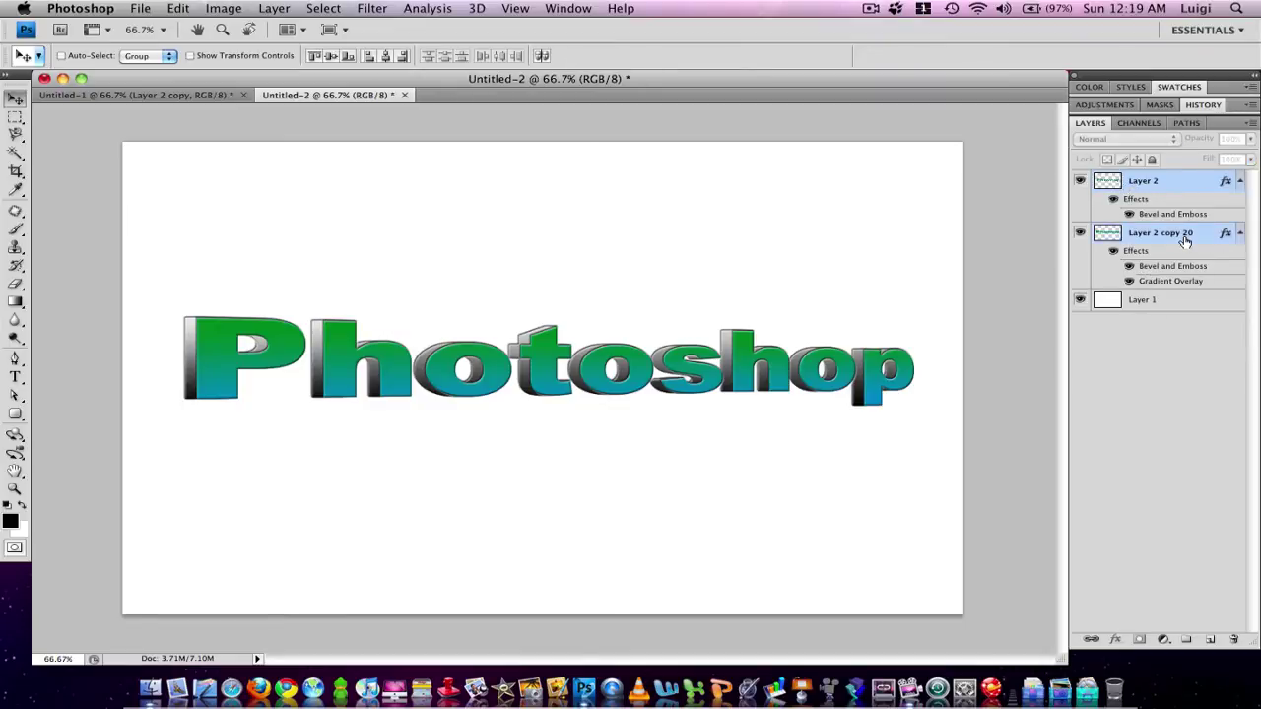
{"action": "key", "text": "super+e"}
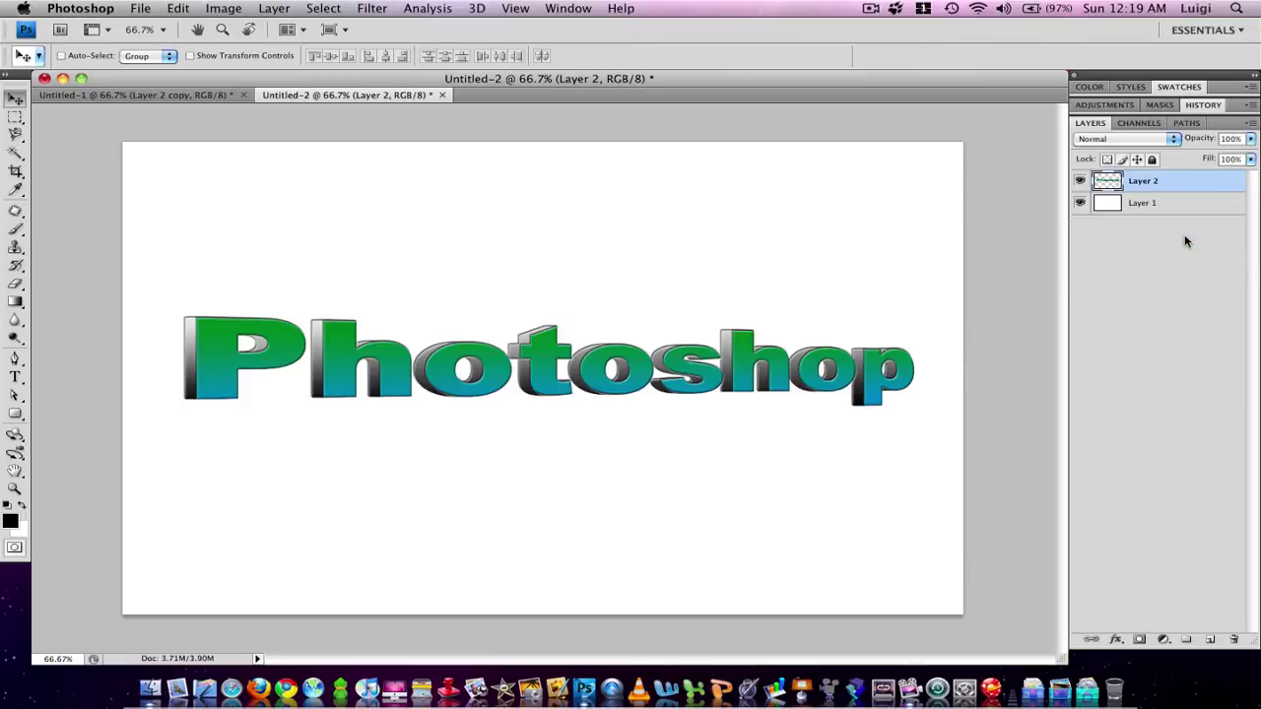
{"action": "key", "text": "super+j"}
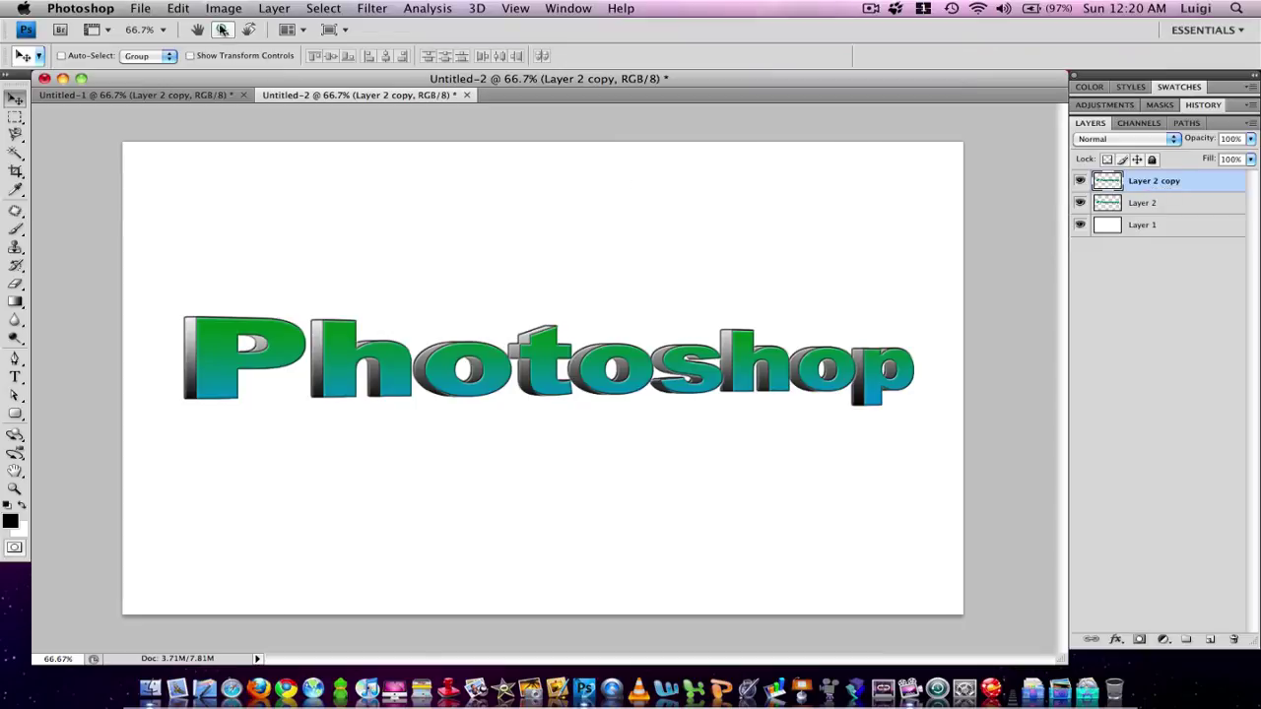
{"action": "left_click", "coordinate": [178, 8]}
Flip Layer 2 copy vertically and drag it directly beneath the original word.
{"action": "mouse_move", "coordinate": [228, 313]}
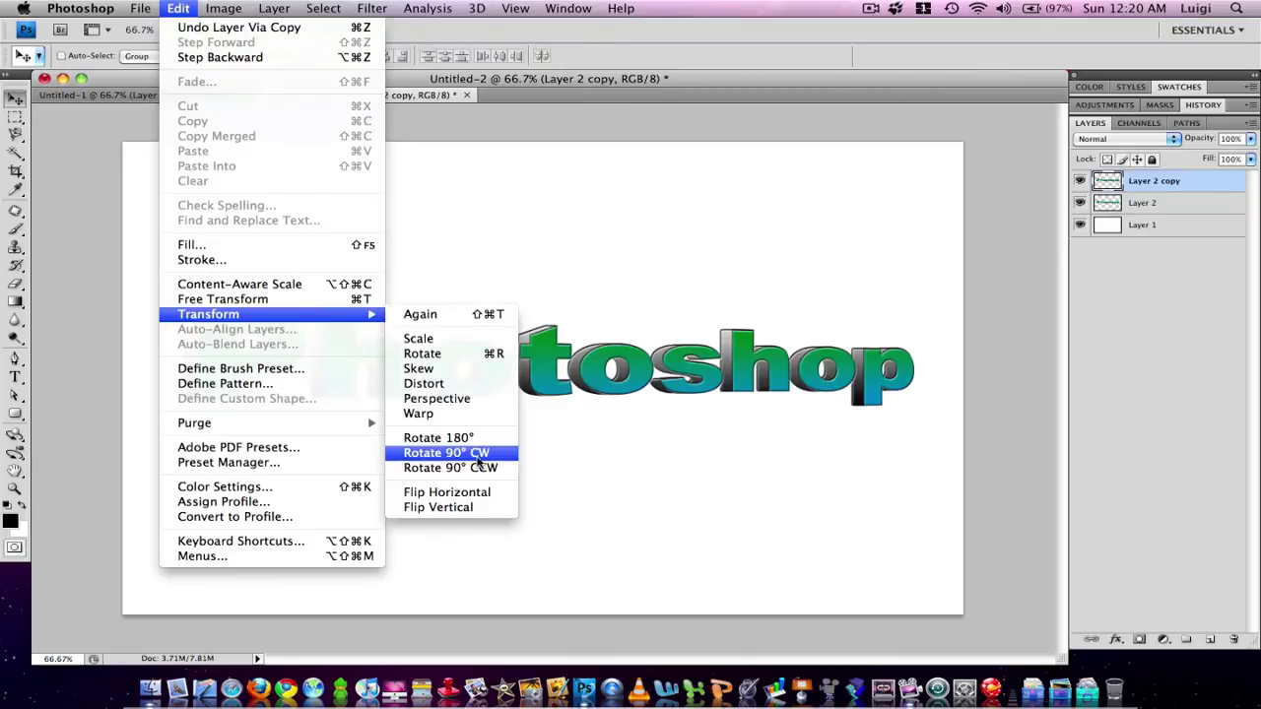
{"action": "left_click", "coordinate": [485, 517]}
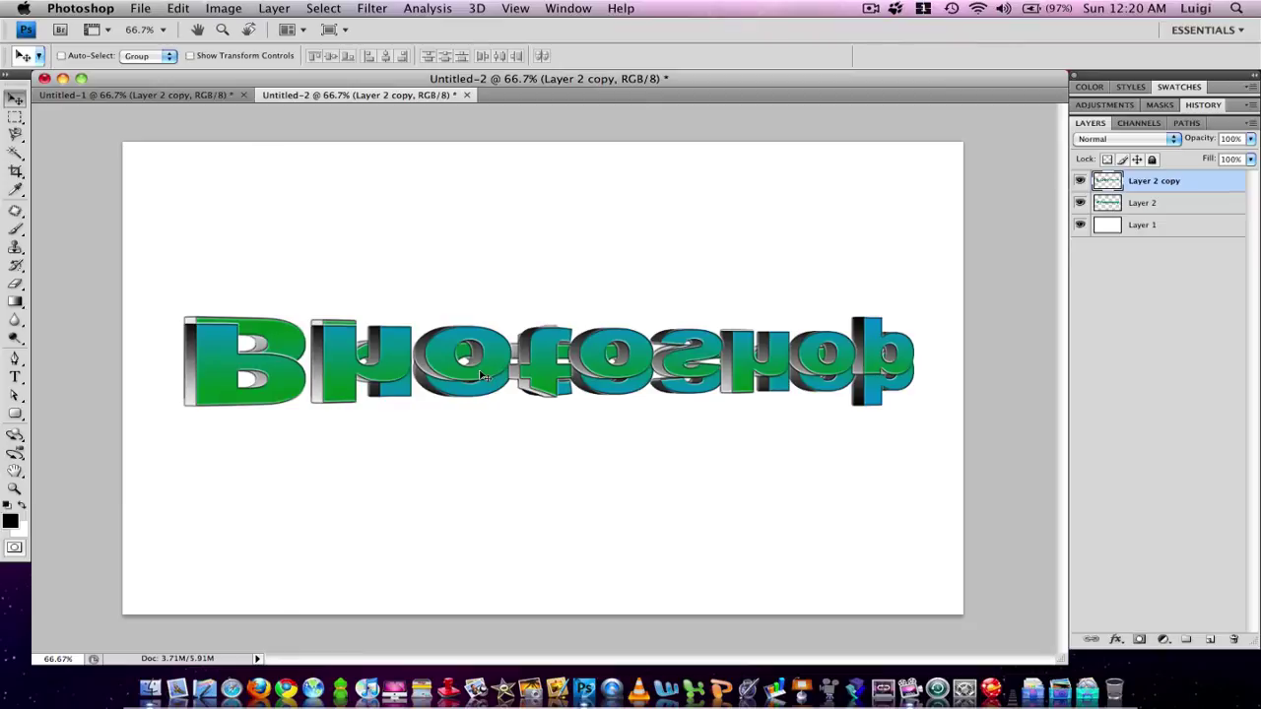
{"action": "left_click_drag", "start_coordinate": [485, 376], "coordinate": [481, 456]}
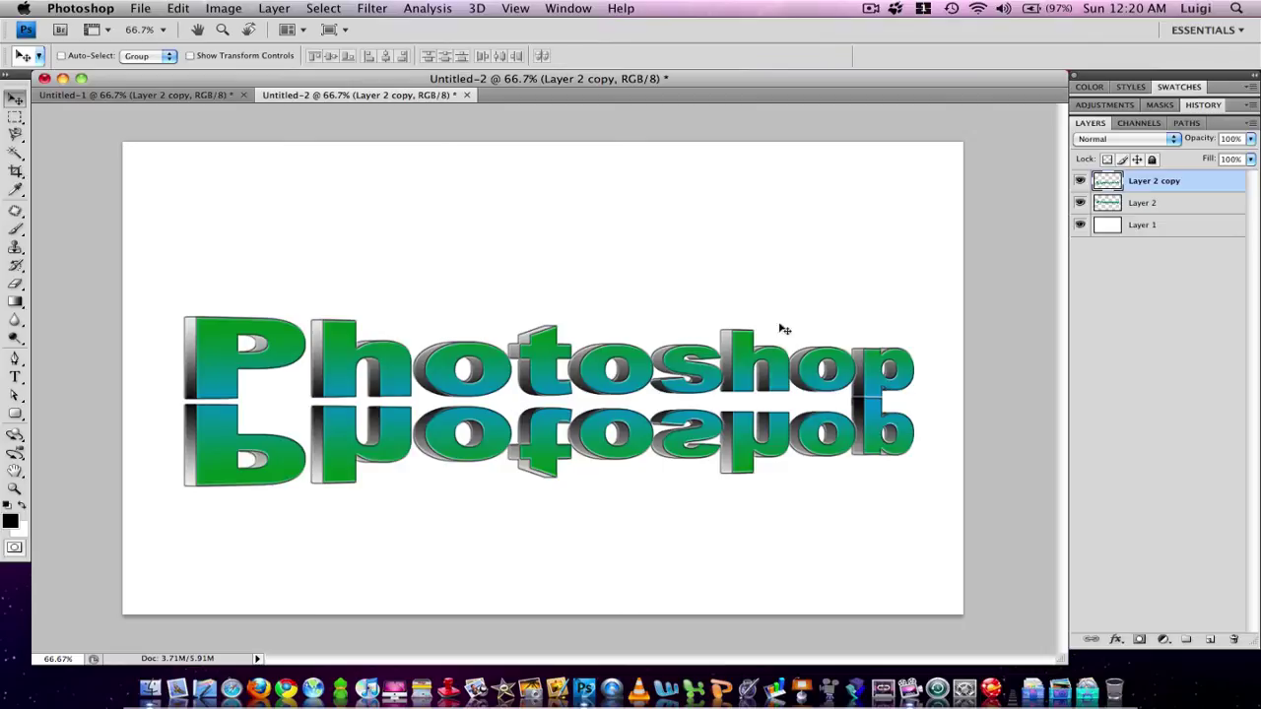
{"action": "left_click", "coordinate": [221, 7]}
Rotate the reflection about -1°, nudge it up against the word, and move Layer 2 copy below Layer 2.
{"action": "mouse_move", "coordinate": [180, 8]}
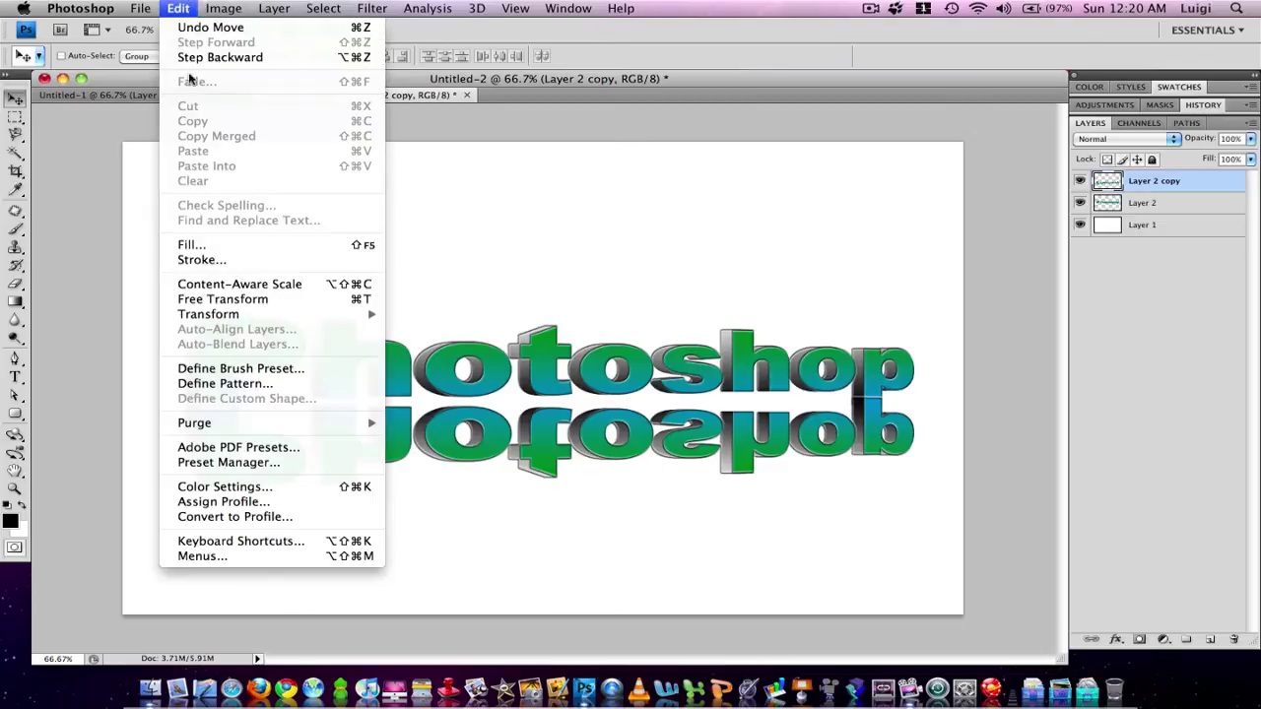
{"action": "mouse_move", "coordinate": [328, 313]}
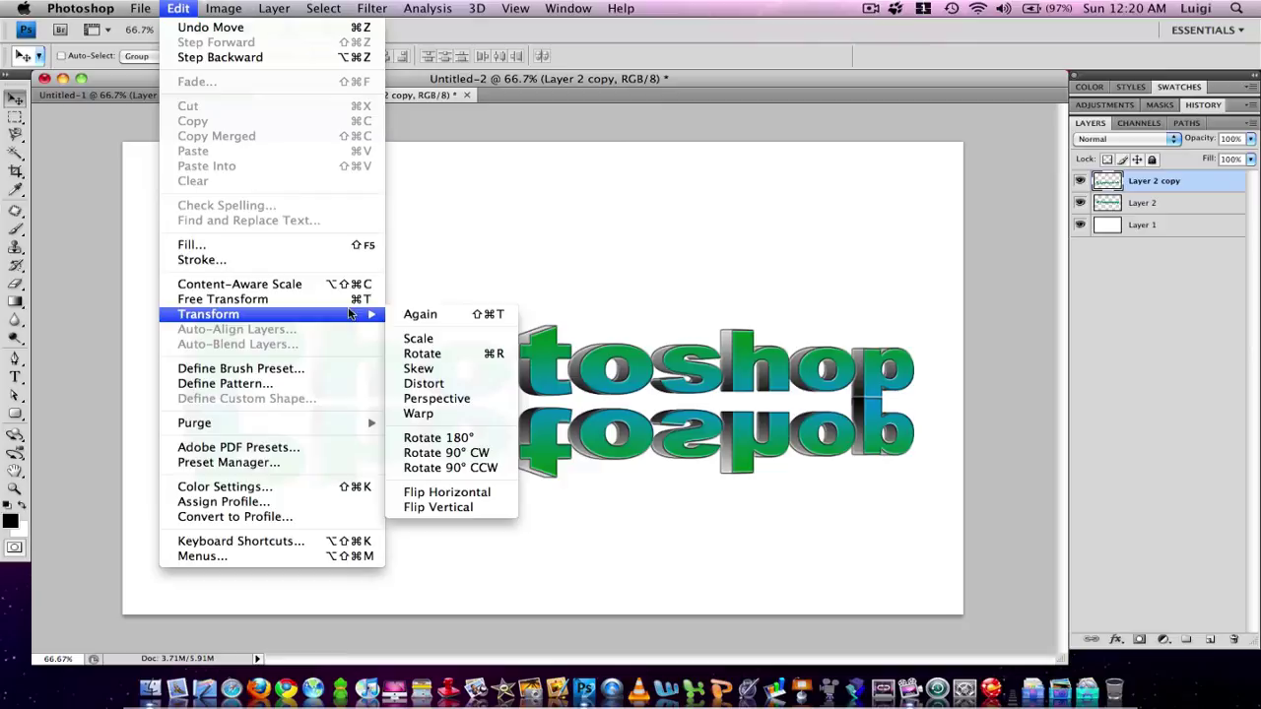
{"action": "left_click", "coordinate": [418, 352]}
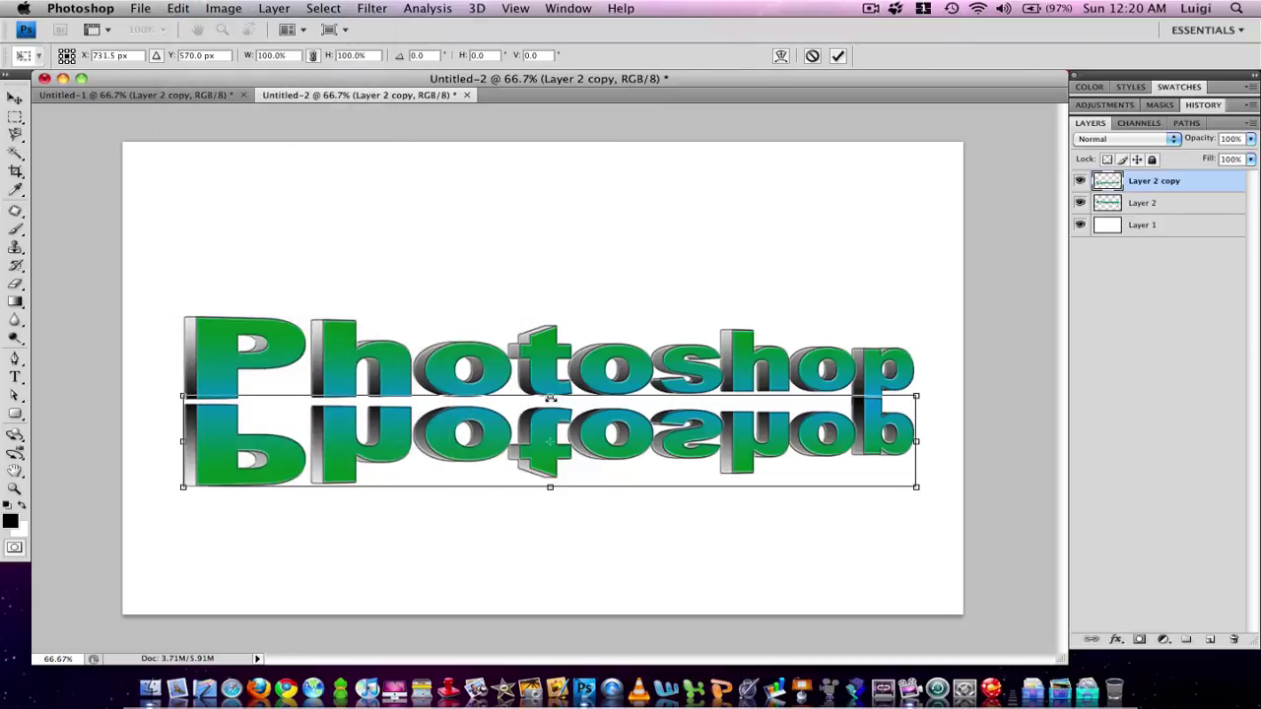
{"action": "mouse_move", "coordinate": [550, 398]}
{"action": "left_mouse_down"}
{"action": "mouse_move", "coordinate": [527, 402]}
{"action": "mouse_move", "coordinate": [568, 410]}
{"action": "left_mouse_up"}
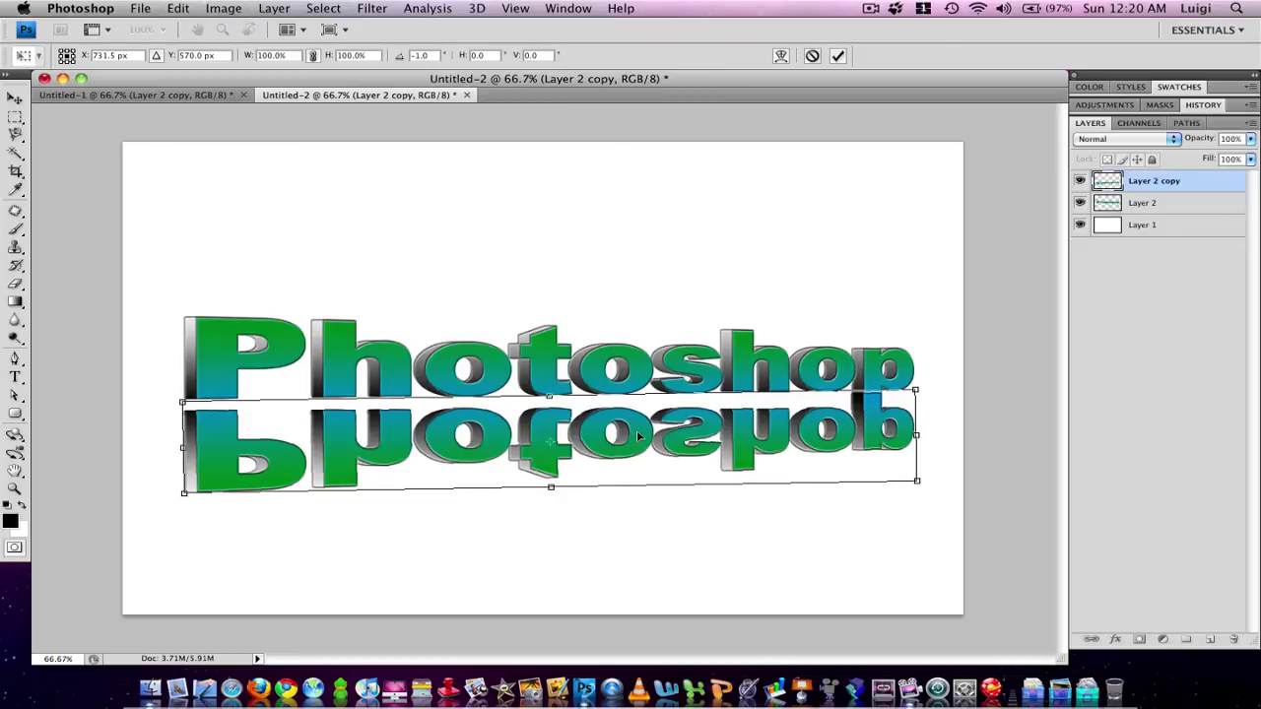
{"action": "left_click_drag", "start_coordinate": [638, 436], "coordinate": [638, 429]}
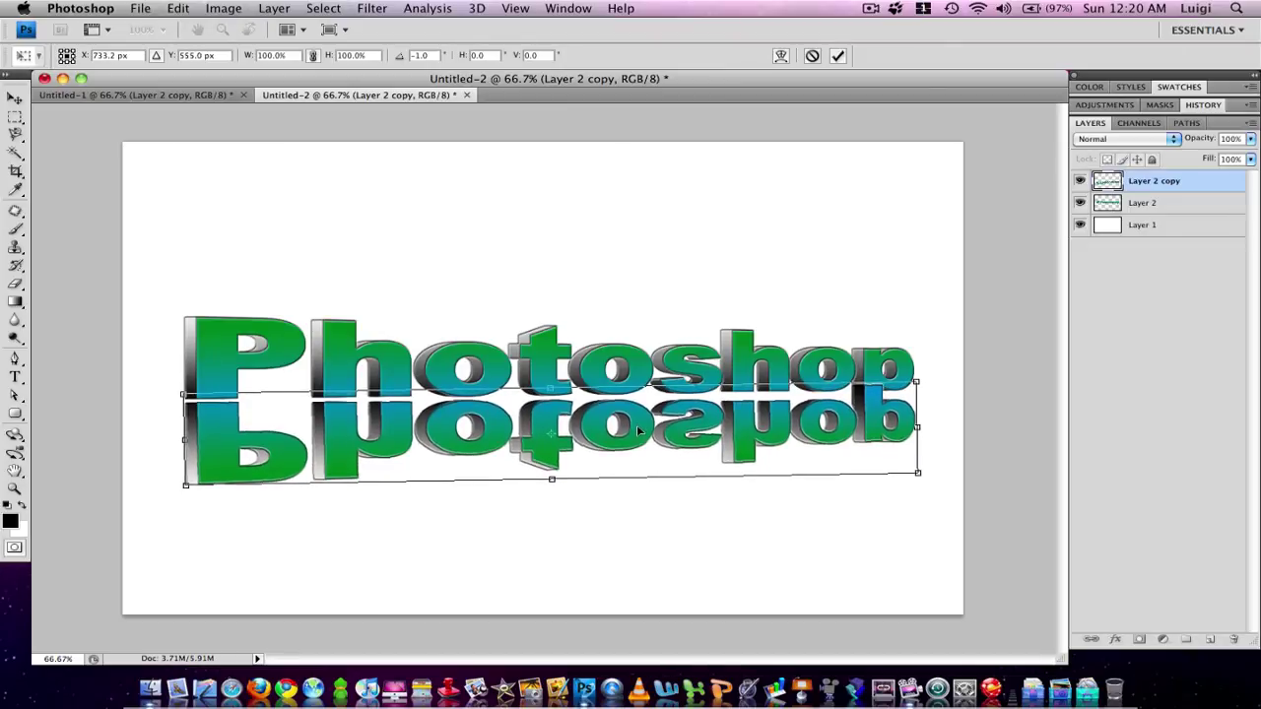
{"action": "key", "text": "Return"}
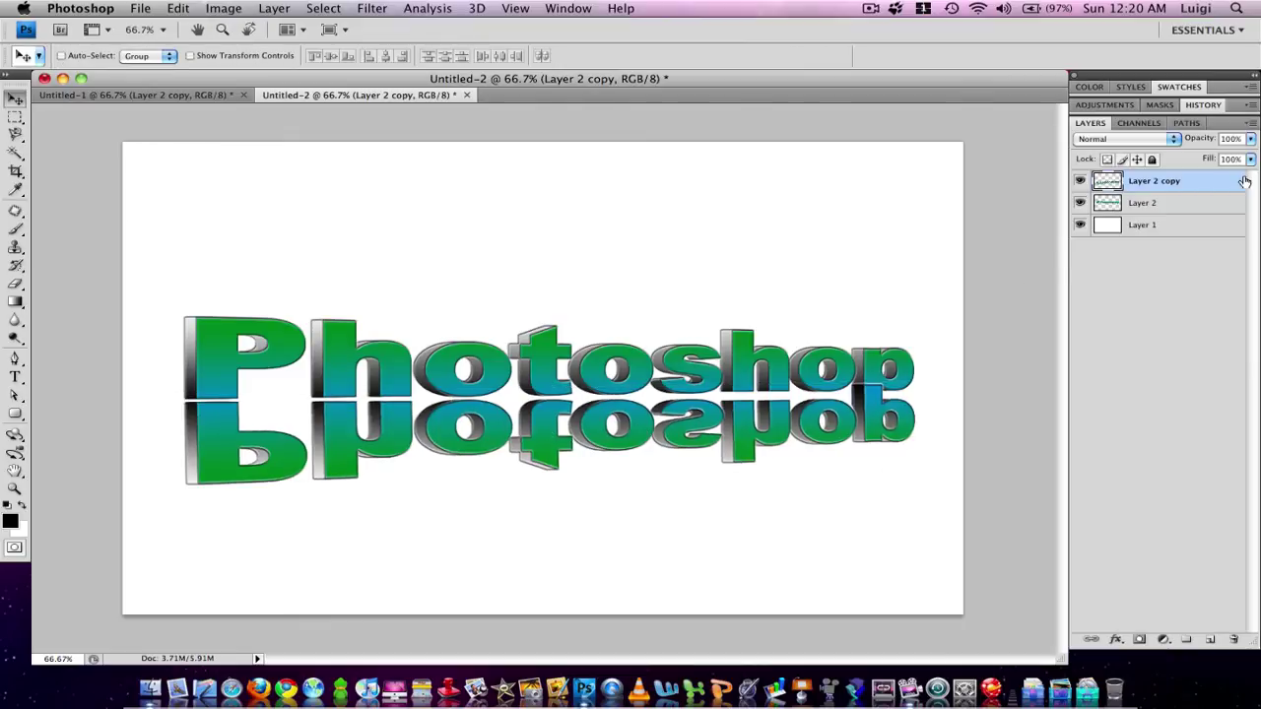
{"action": "left_click_drag", "start_coordinate": [1232, 197], "coordinate": [1232, 214]}
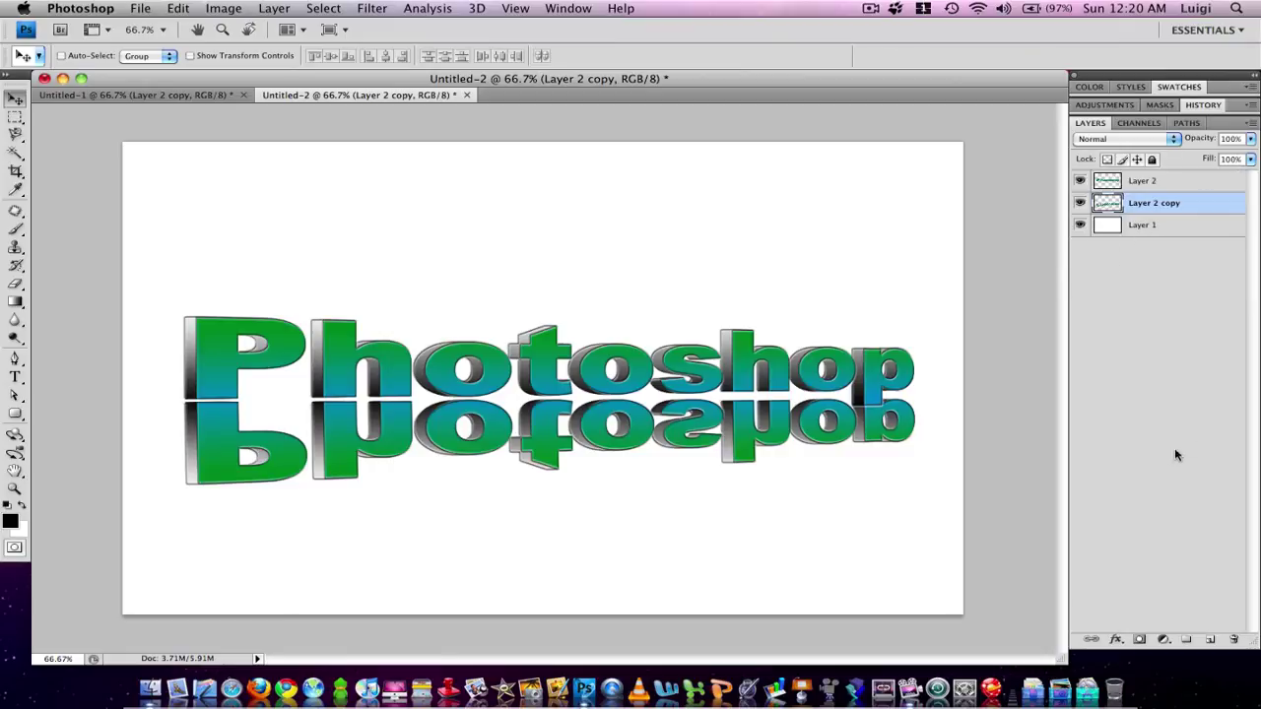
{"action": "key", "text": "p"}
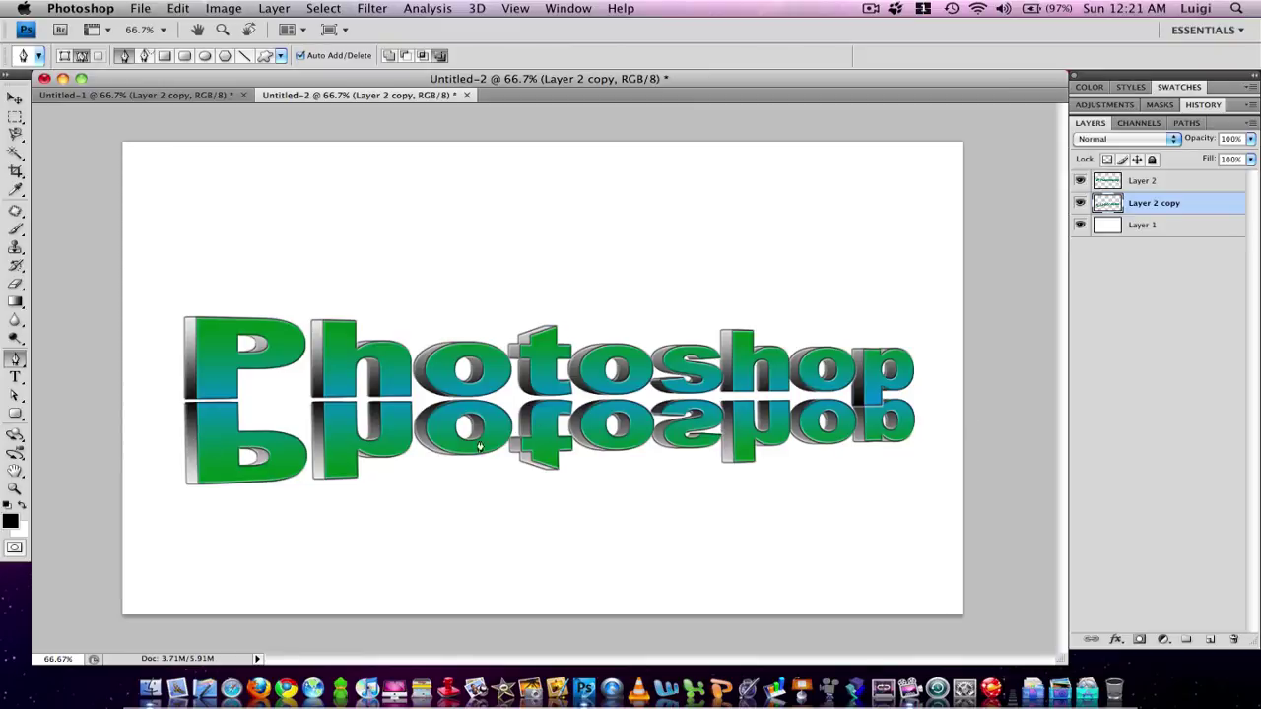
Draw a closed Pen path around the lower part of the reflection.
{"action": "left_click", "coordinate": [111, 446]}
{"action": "left_click", "coordinate": [988, 408]}
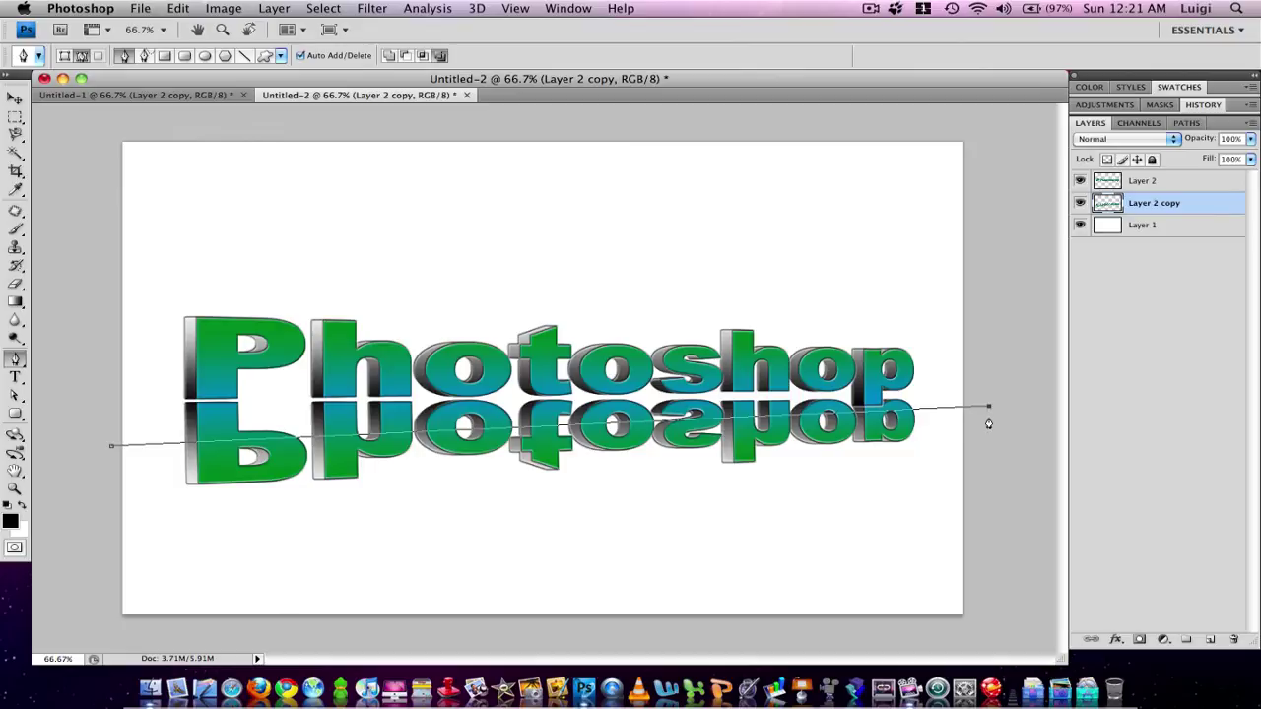
{"action": "mouse_move", "coordinate": [988, 424]}
{"action": "left_mouse_down"}
{"action": "mouse_move", "coordinate": [954, 428]}
{"action": "mouse_move", "coordinate": [976, 423]}
{"action": "mouse_move", "coordinate": [982, 440]}
{"action": "left_mouse_up"}
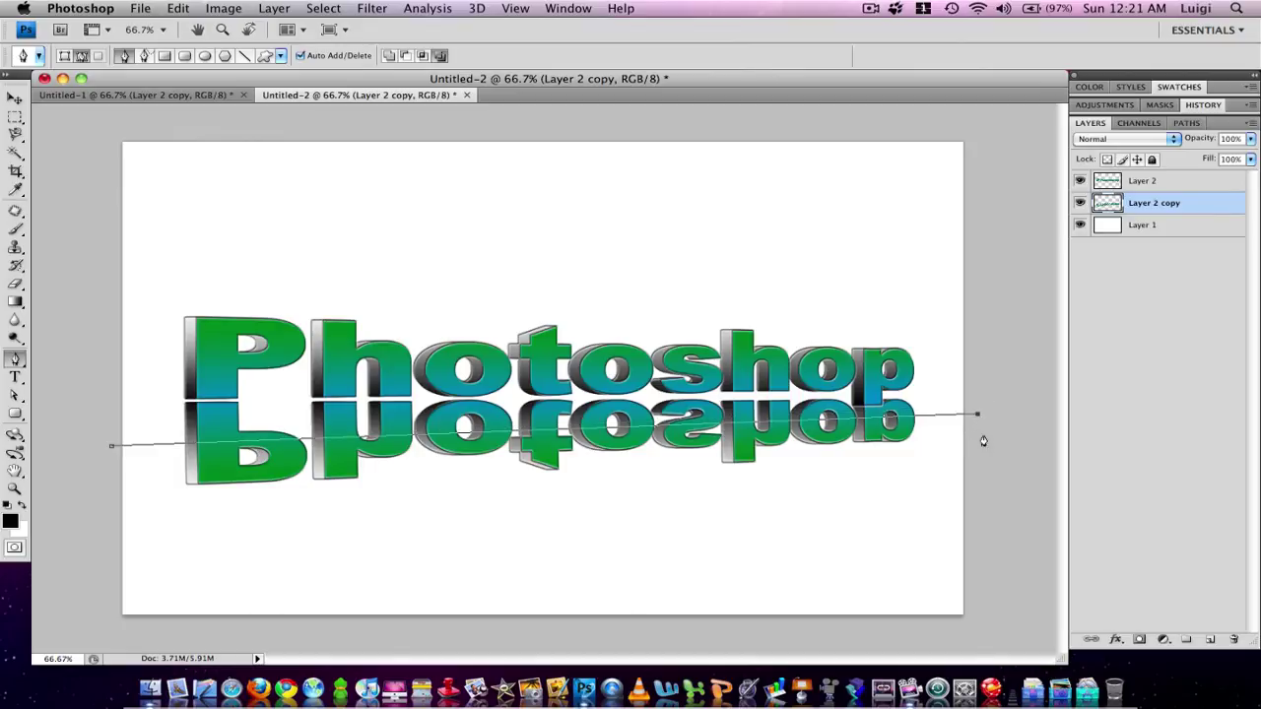
{"action": "left_click", "coordinate": [994, 479]}
{"action": "left_click", "coordinate": [890, 572]}
{"action": "left_click", "coordinate": [564, 584]}
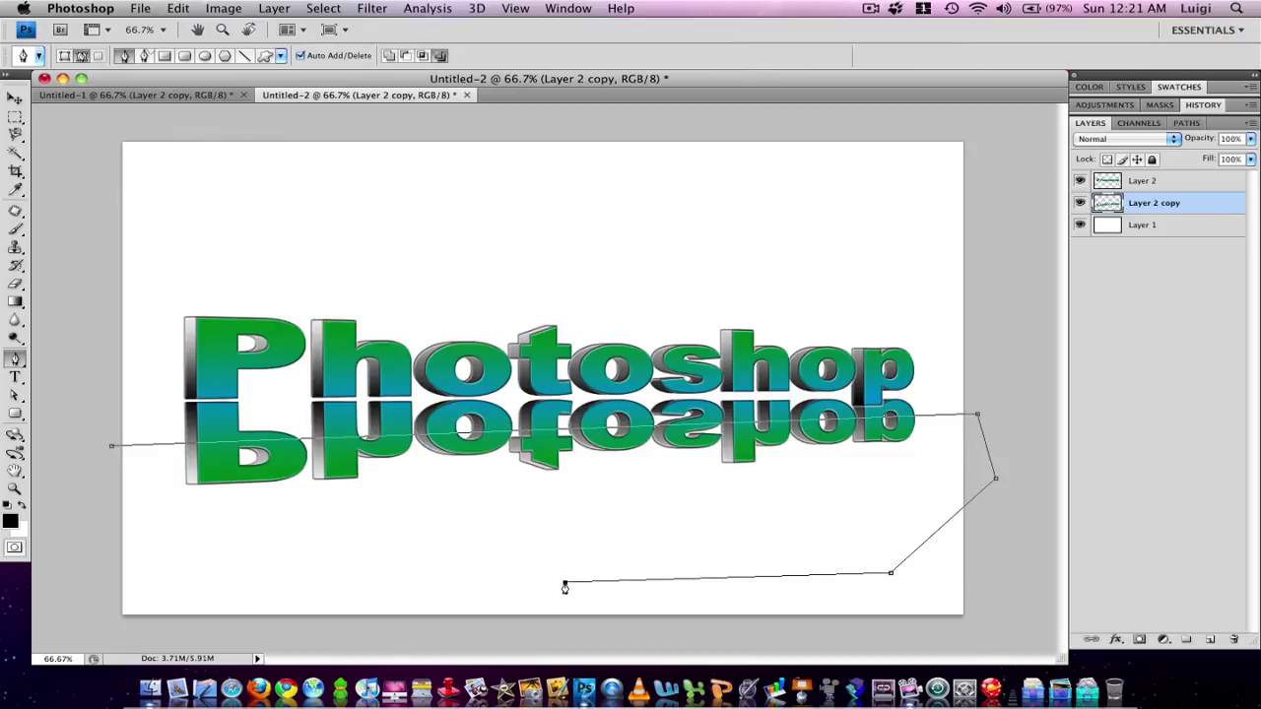
{"action": "left_click", "coordinate": [238, 587]}
{"action": "left_click", "coordinate": [109, 560]}
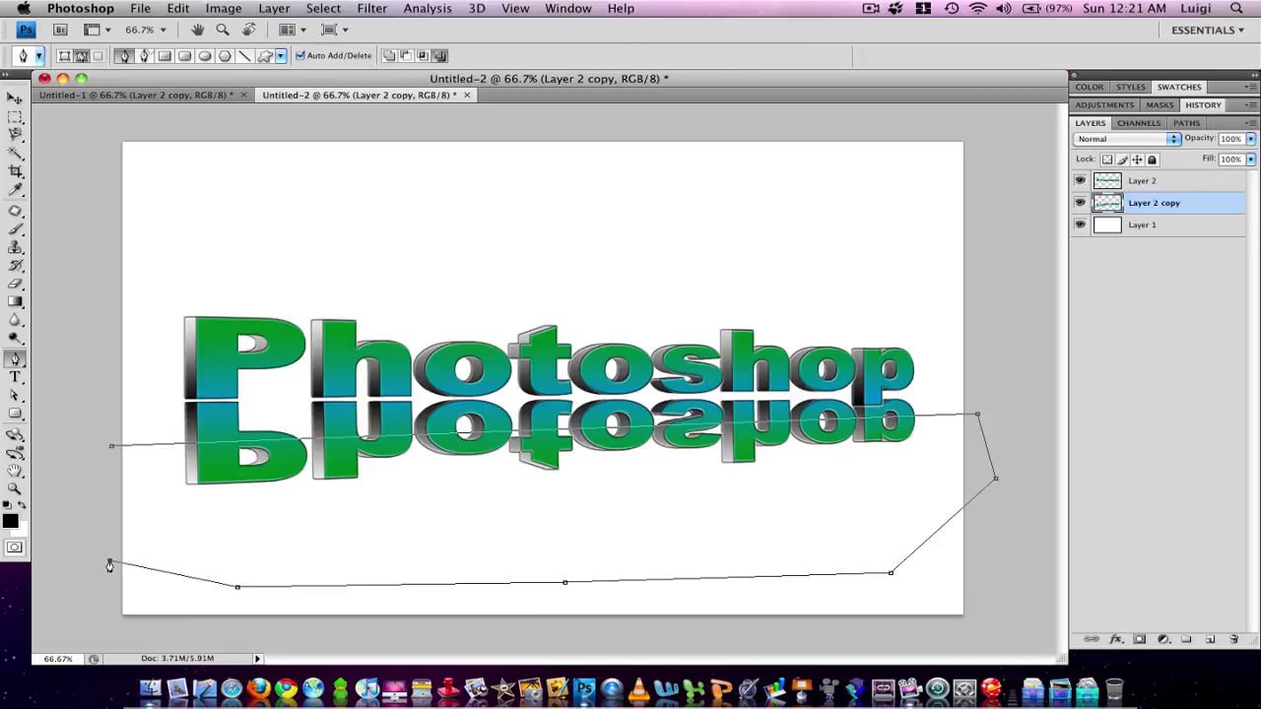
{"action": "left_click", "coordinate": [63, 462]}
{"action": "left_click", "coordinate": [112, 449]}
Convert the path to a 40 px feathered selection, delete it twice, and deselect.
{"action": "right_click", "coordinate": [251, 476]}
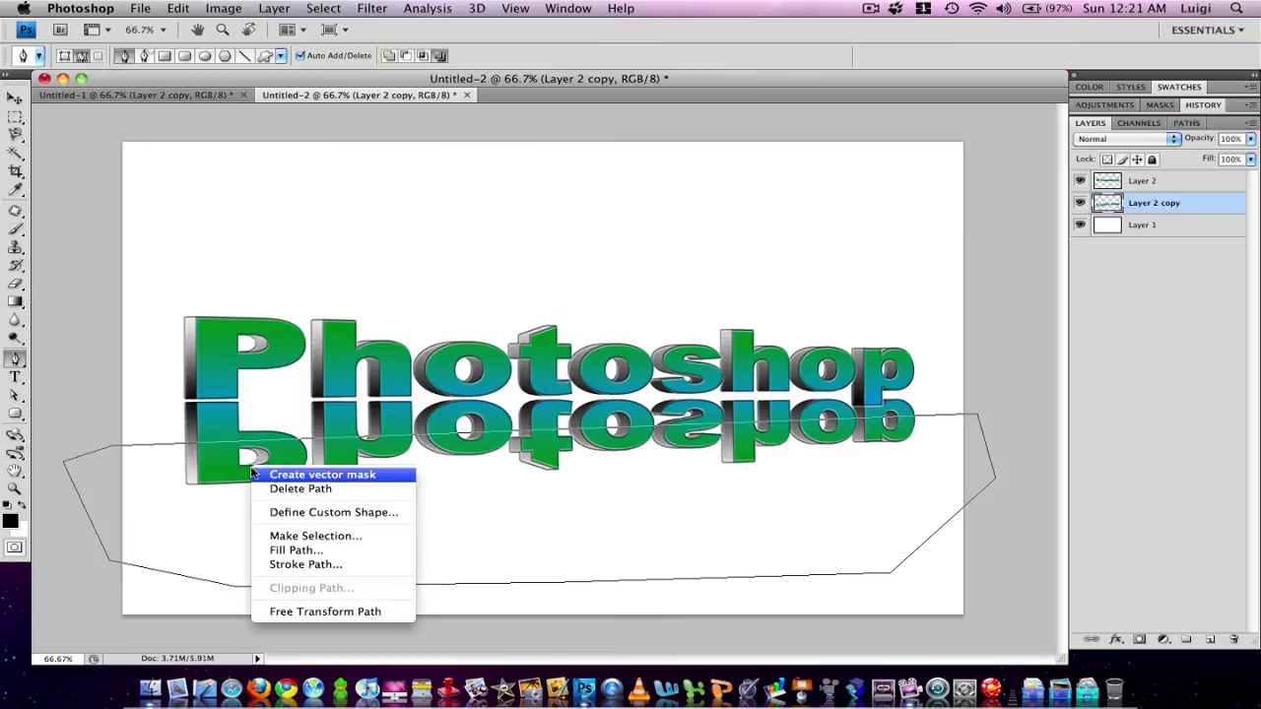
{"action": "left_click", "coordinate": [328, 535]}
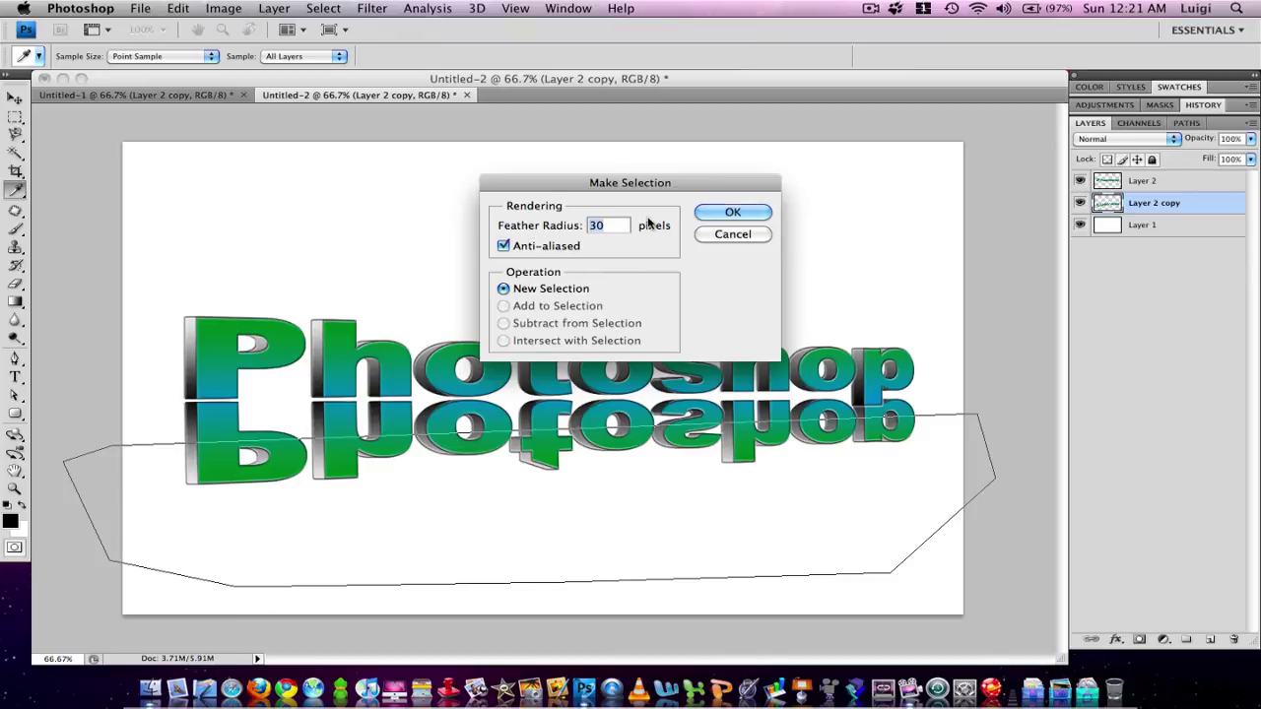
{"action": "type", "text": "40"}
{"action": "key", "text": "Return"}
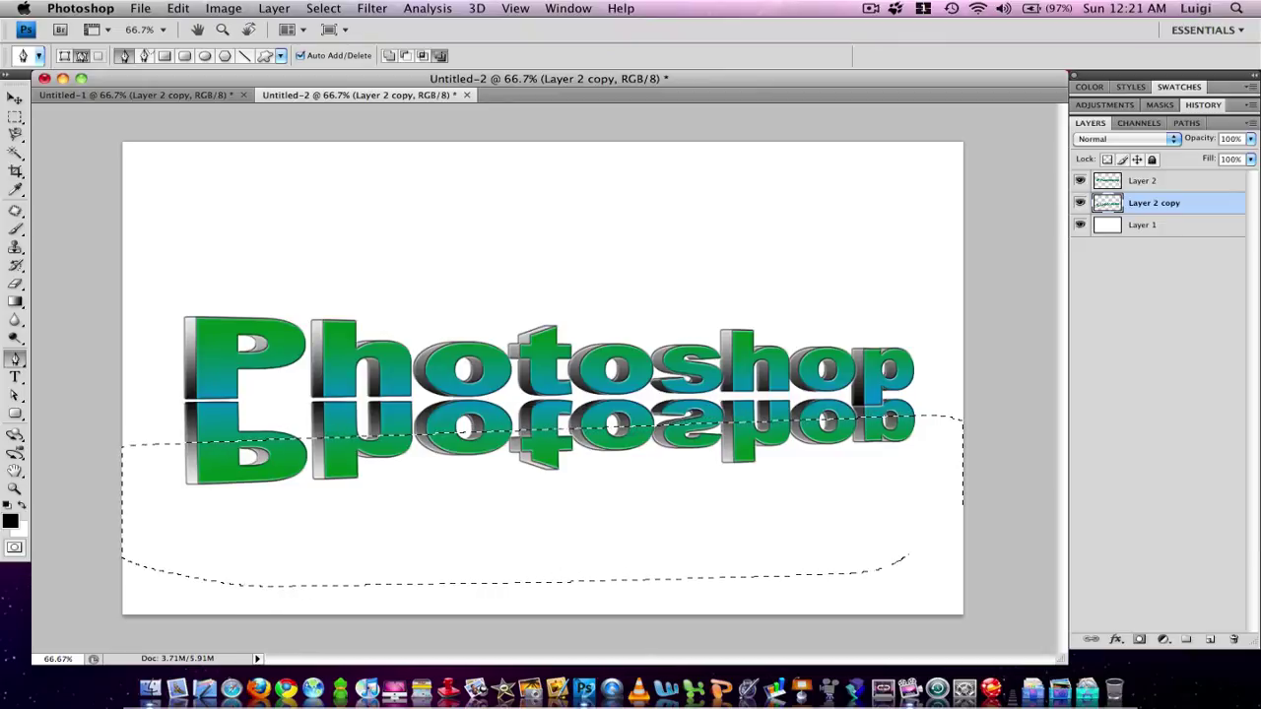
{"action": "key", "text": "Delete"}
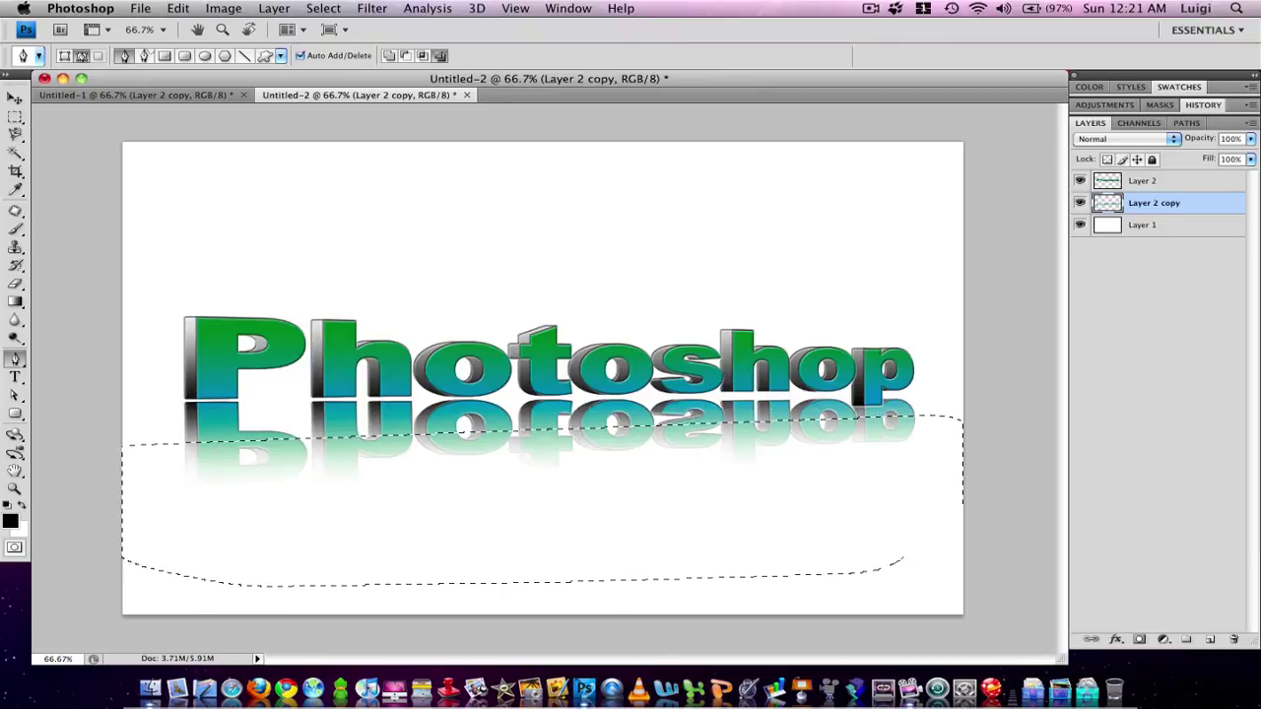
{"action": "key", "text": "Delete"}
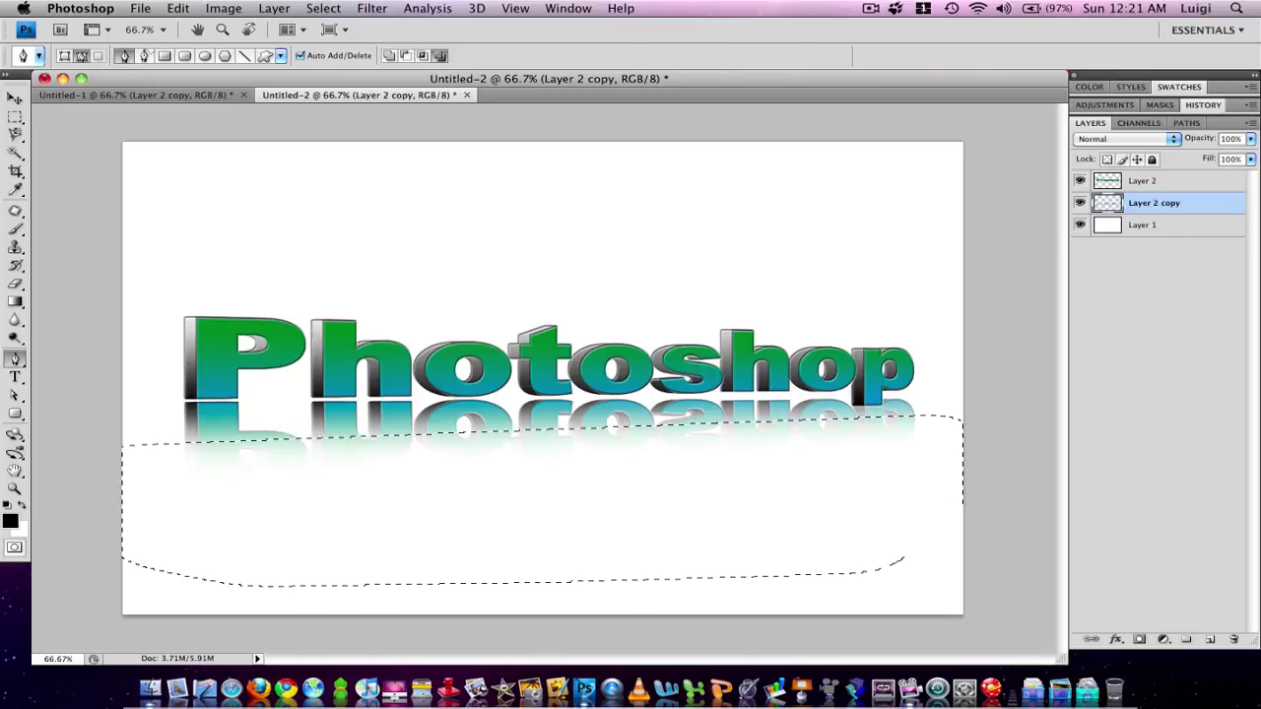
{"action": "key", "text": "super+d"}
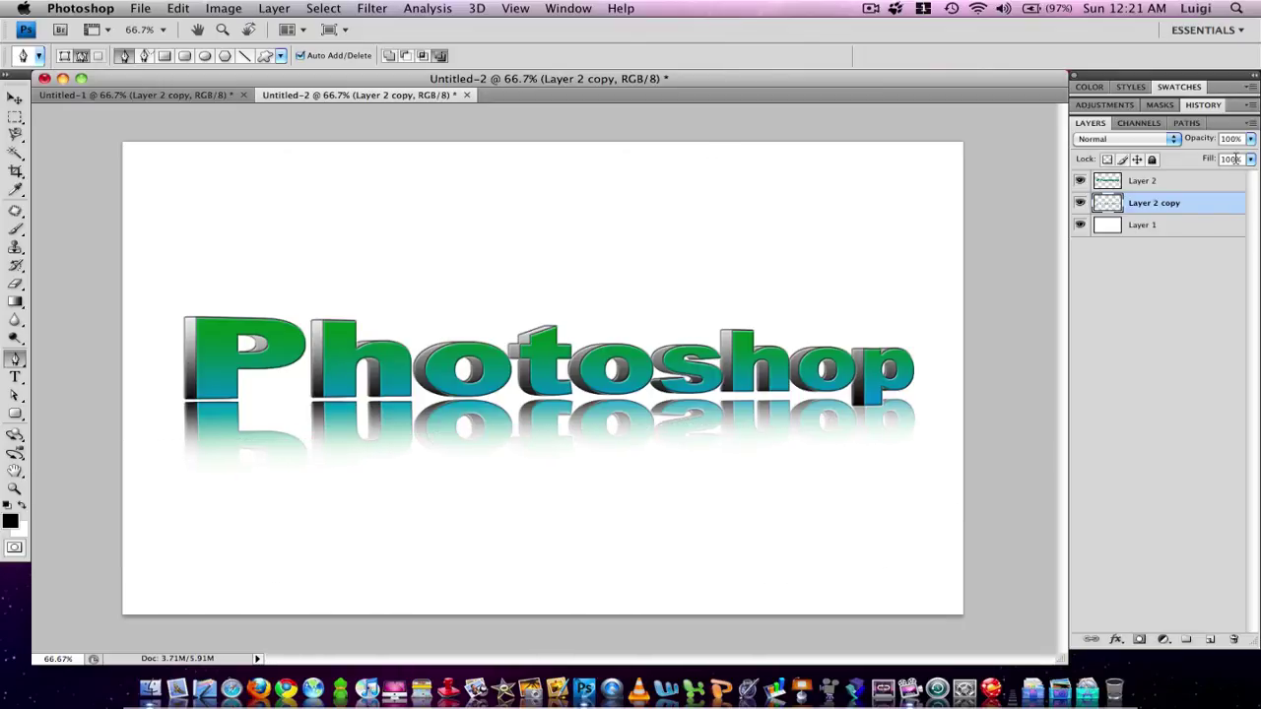
Set Layer 2 copy's opacity to 60% in the Layers panel.
{"action": "left_click", "coordinate": [1250, 144]}
{"action": "left_click_drag", "start_coordinate": [1246, 158], "coordinate": [1201, 157]}
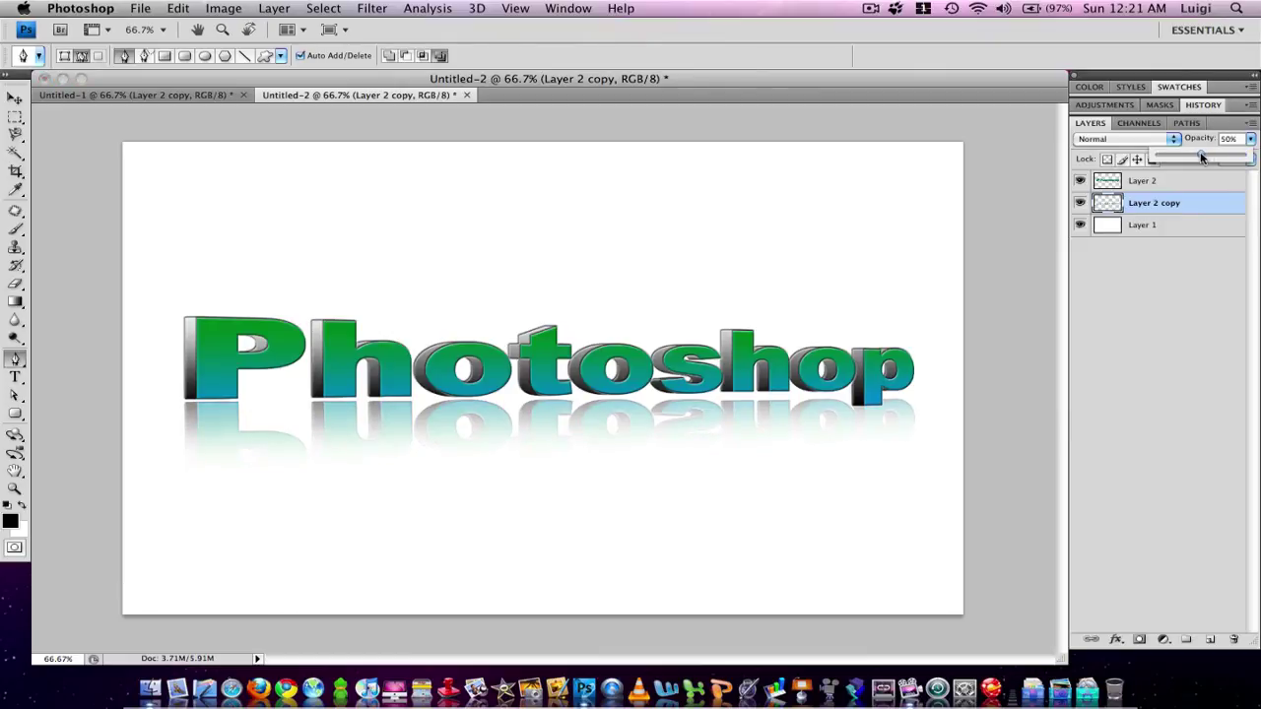
{"action": "left_click_drag", "start_coordinate": [1202, 157], "coordinate": [1211, 158]}
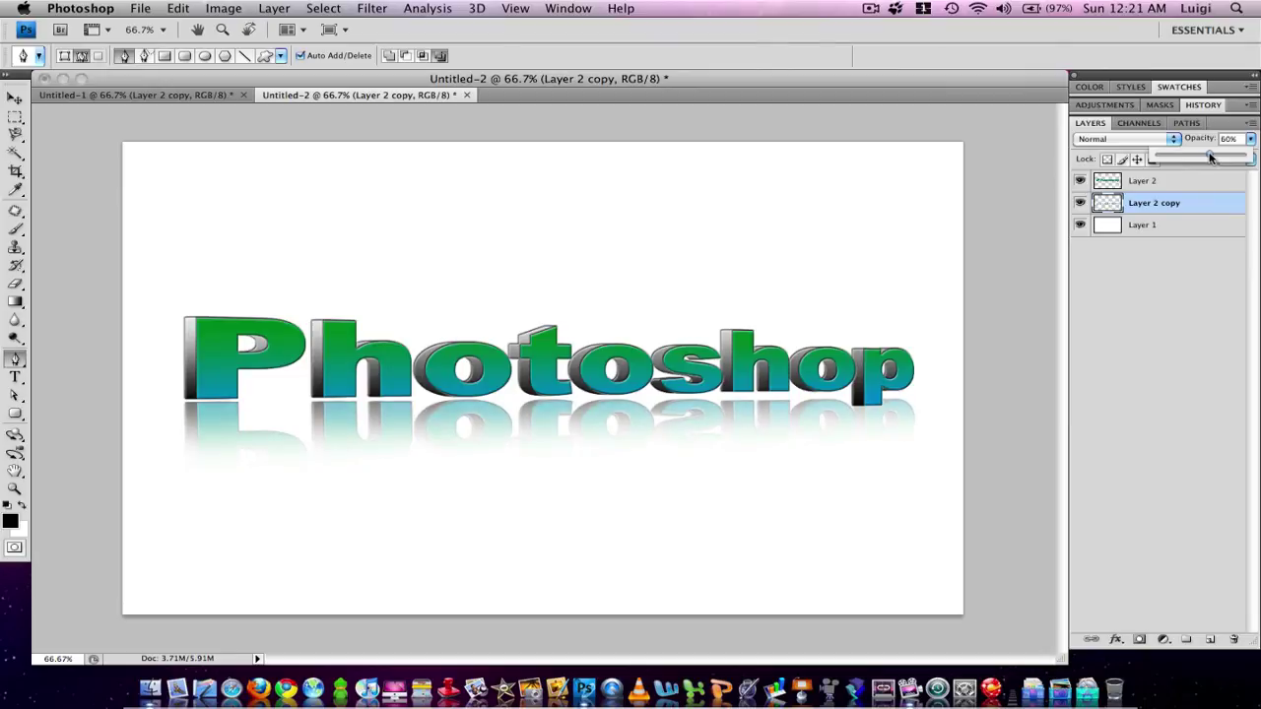
{"action": "left_click", "coordinate": [948, 79]}
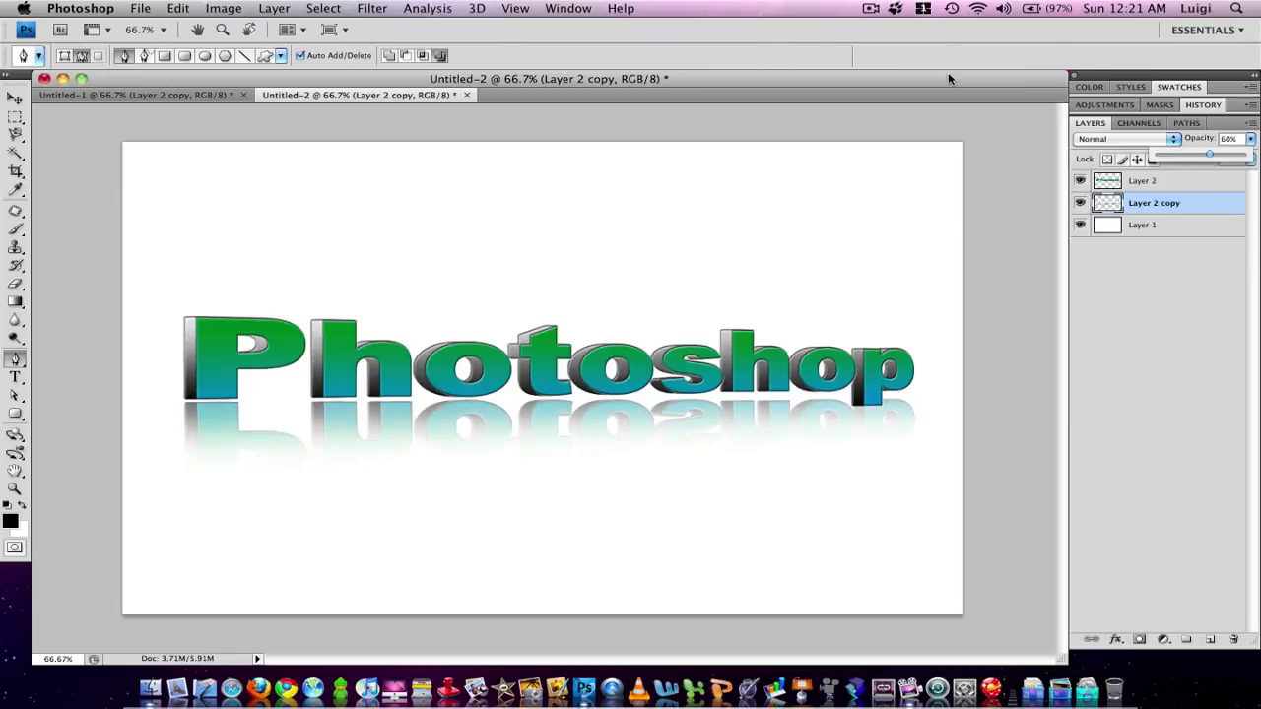